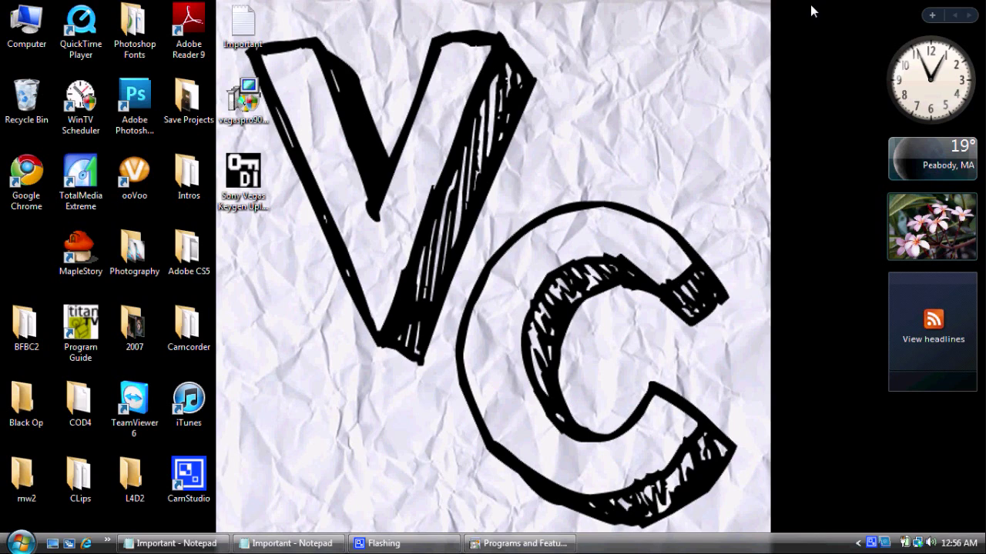
Bring up the Important note and copy the web address listed under Sony Vegas Download
{"action": "left_click", "coordinate": [254, 545]}
{"action": "left_click_drag", "start_coordinate": [433, 197], "coordinate": [124, 157]}
{"action": "left_click", "coordinate": [440, 185]}
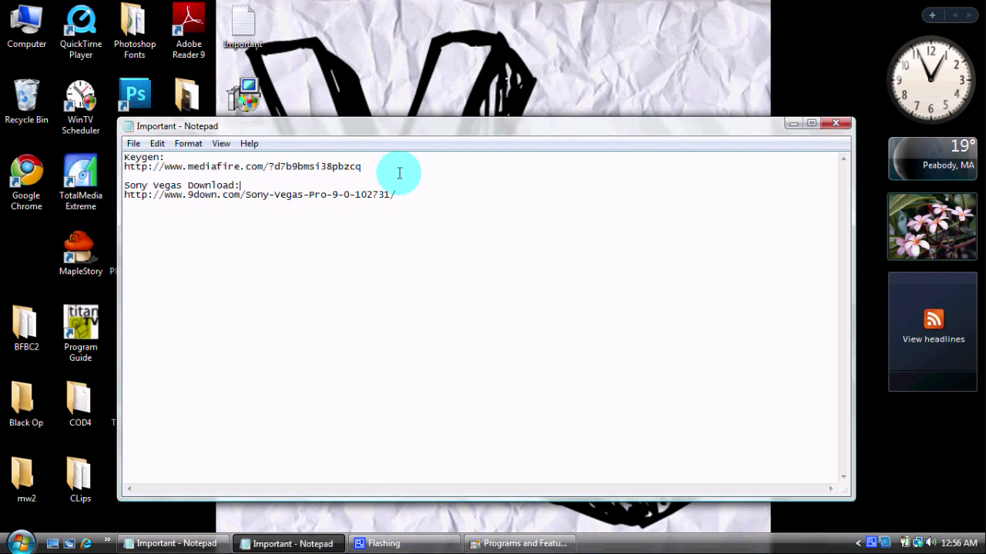
{"action": "key", "text": "shift+Home"}
{"action": "left_click_drag", "start_coordinate": [396, 194], "coordinate": [120, 200]}
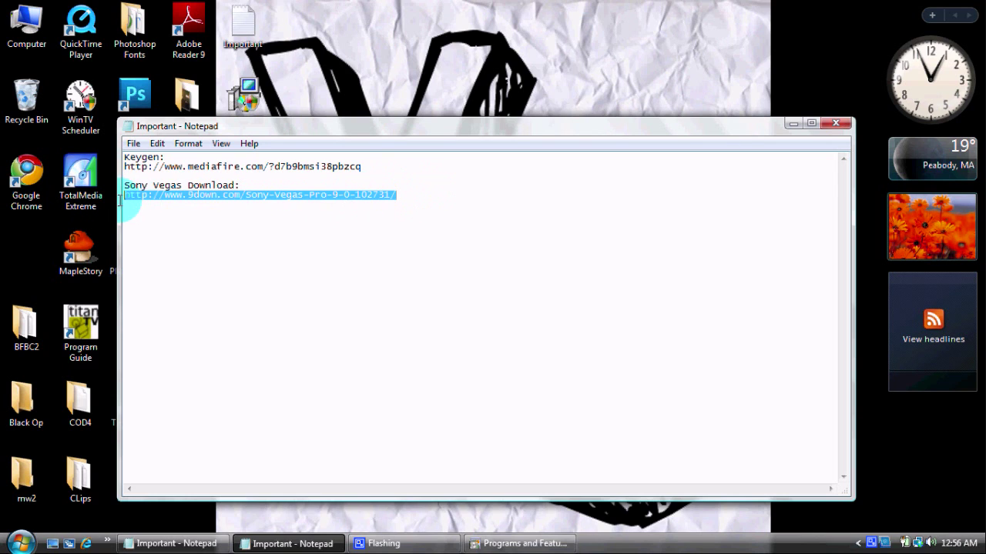
{"action": "right_click", "coordinate": [141, 195]}
{"action": "left_click", "coordinate": [190, 245]}
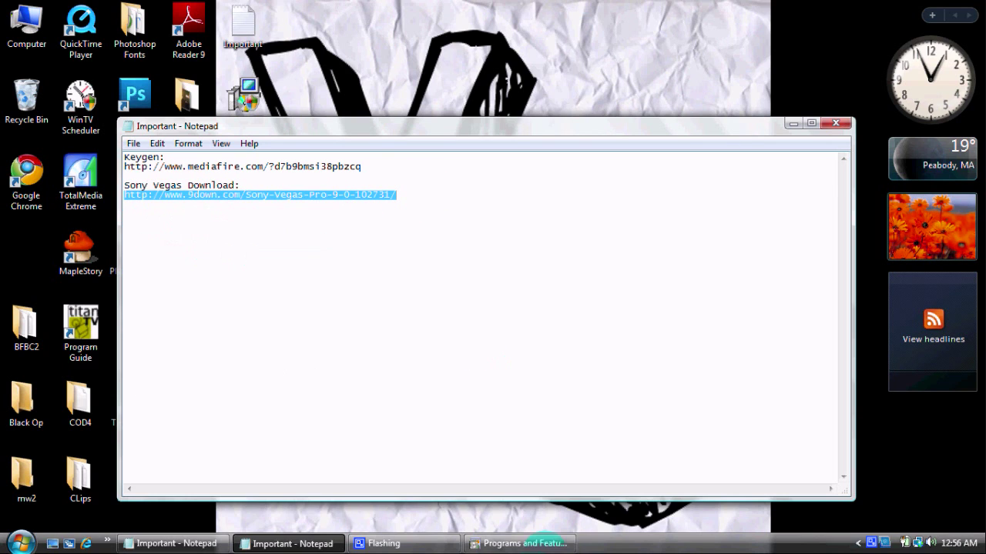
Switch to Google Chrome and load the copied Sony Vegas download address
{"action": "left_click", "coordinate": [107, 540]}
{"action": "left_click", "coordinate": [158, 510]}
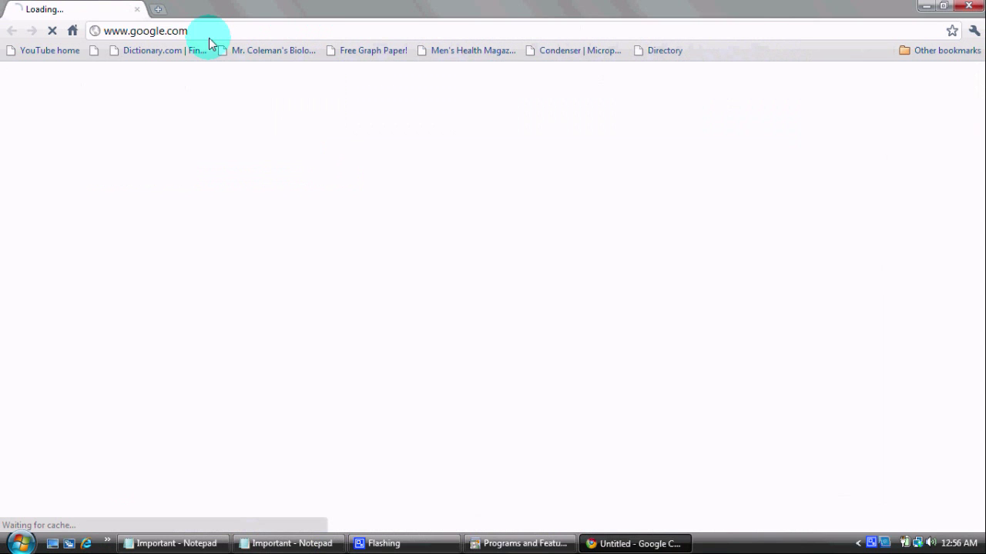
{"action": "right_click", "coordinate": [220, 30]}
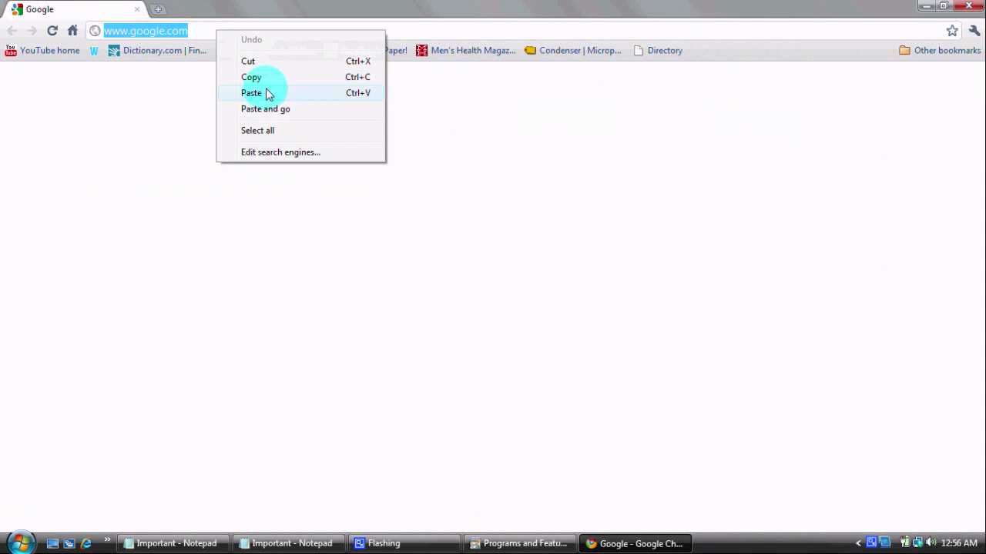
{"action": "left_click", "coordinate": [251, 92]}
{"action": "key", "text": "Return"}
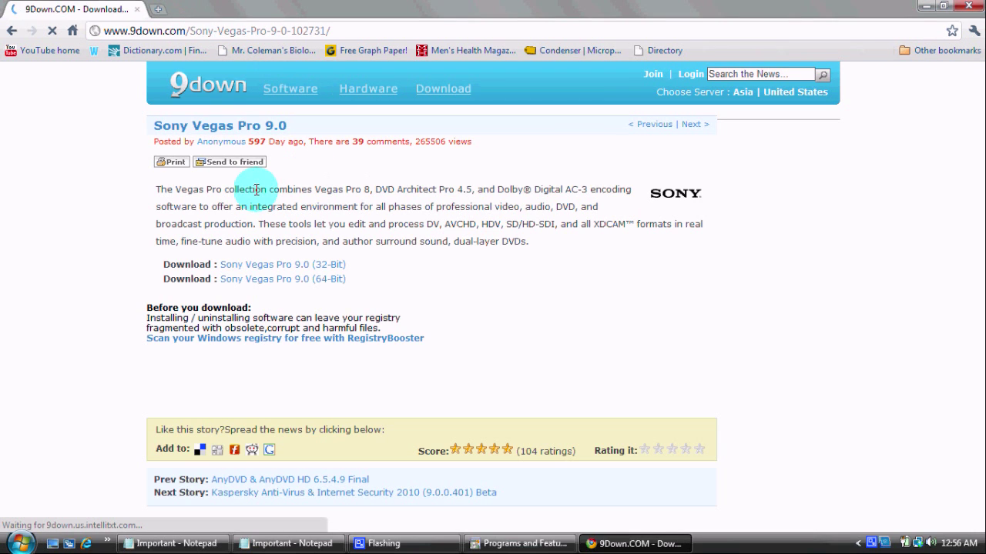
Examine the 32-bit and 64-bit Sony Vegas Pro 9.0 download links on the page
{"action": "left_click_drag", "start_coordinate": [359, 264], "coordinate": [213, 264]}
{"action": "left_click", "coordinate": [347, 284]}
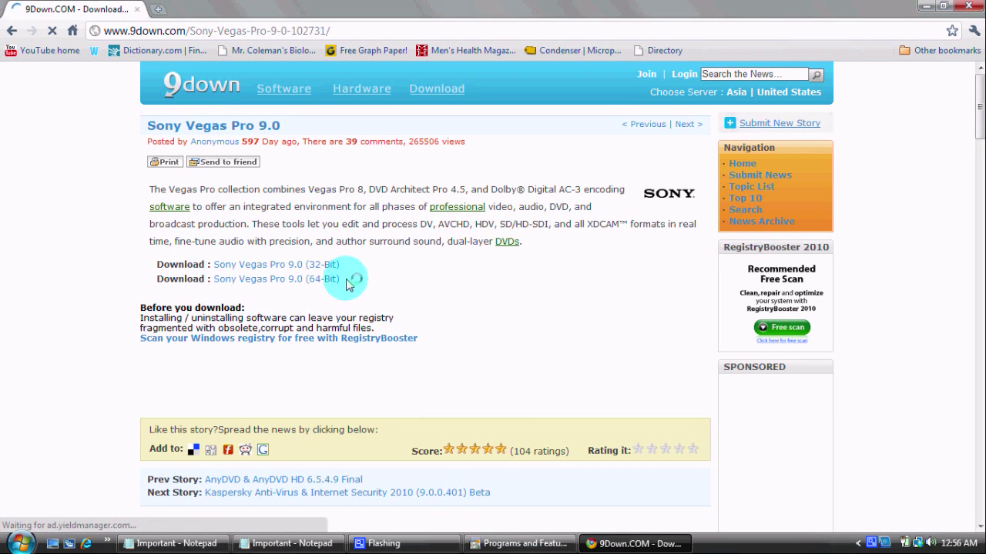
{"action": "left_click_drag", "start_coordinate": [346, 283], "coordinate": [213, 279]}
{"action": "left_click_drag", "start_coordinate": [345, 265], "coordinate": [204, 264]}
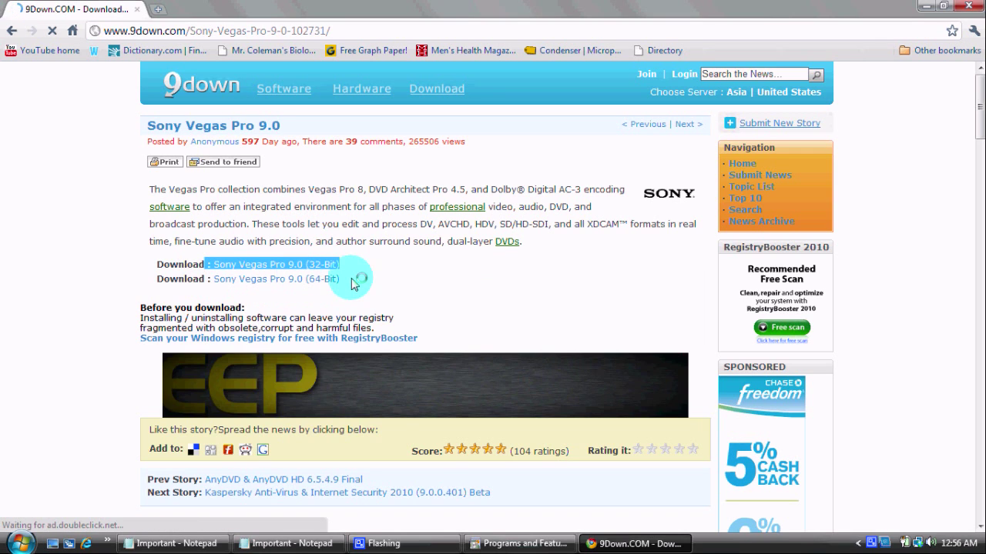
{"action": "left_click", "coordinate": [234, 273]}
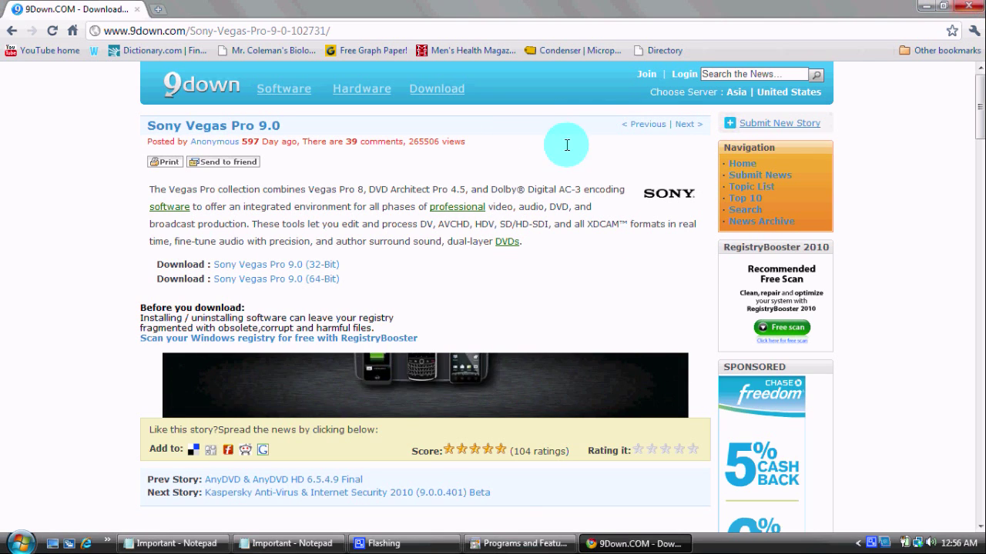
{"action": "left_click_drag", "start_coordinate": [341, 266], "coordinate": [214, 266]}
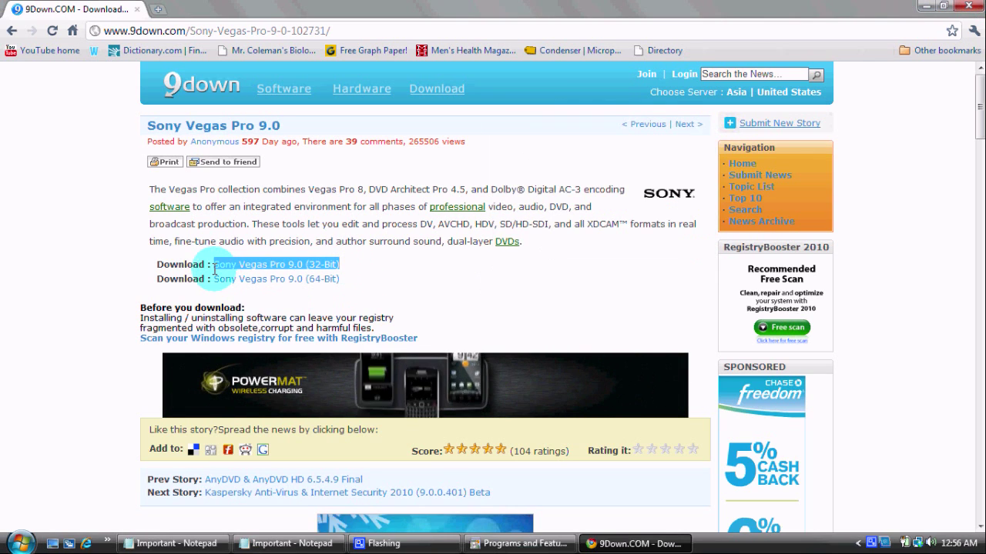
{"action": "left_click", "coordinate": [362, 275]}
Close the browser, minimize the Important note and select the vegaspro90e_32bit installer on the desktop
{"action": "left_click", "coordinate": [981, 7]}
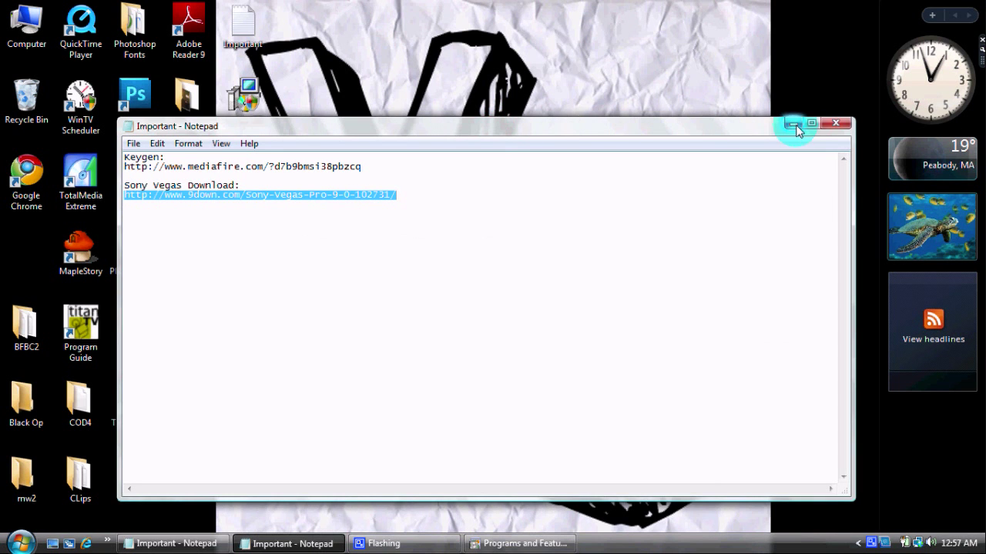
{"action": "left_click", "coordinate": [792, 124]}
{"action": "left_click_drag", "start_coordinate": [453, 71], "coordinate": [285, 98]}
{"action": "left_click", "coordinate": [290, 108]}
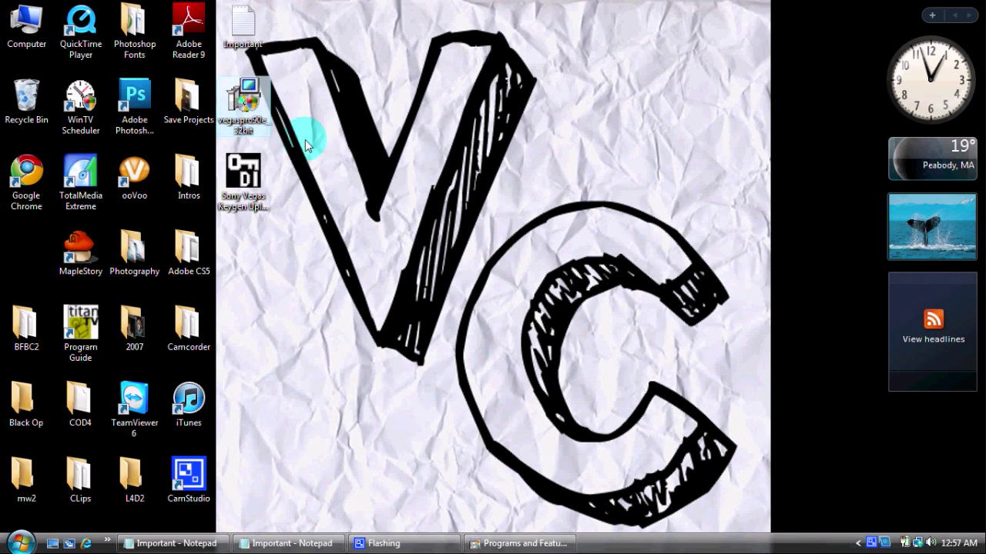
Restore the Important note, copy the web address listed under Keygen, and minimize the note again
{"action": "left_click", "coordinate": [277, 543]}
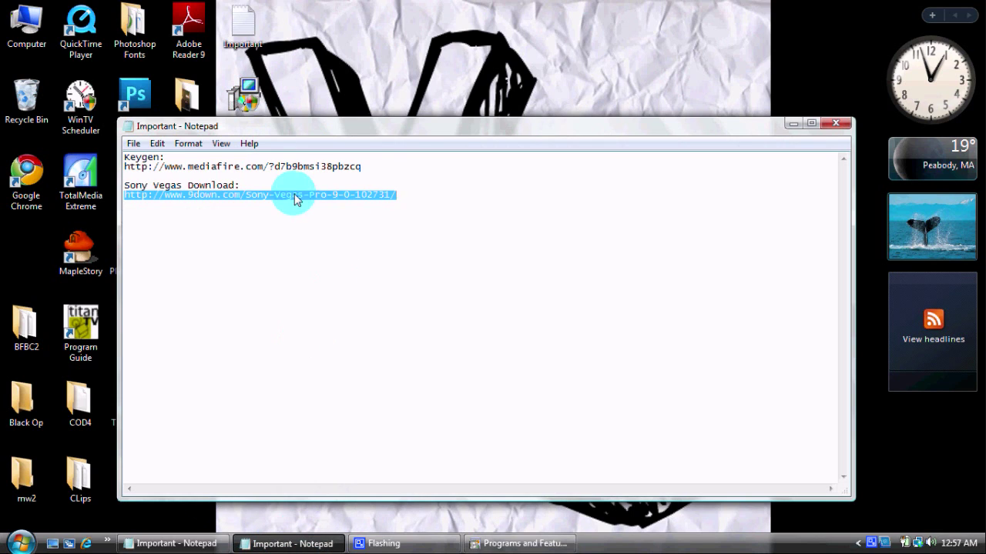
{"action": "left_click", "coordinate": [385, 176]}
{"action": "mouse_move", "coordinate": [125, 176]}
{"action": "left_mouse_down"}
{"action": "mouse_move", "coordinate": [122, 158]}
{"action": "mouse_move", "coordinate": [125, 167]}
{"action": "left_mouse_up"}
{"action": "right_click", "coordinate": [135, 170]}
{"action": "left_click", "coordinate": [169, 215]}
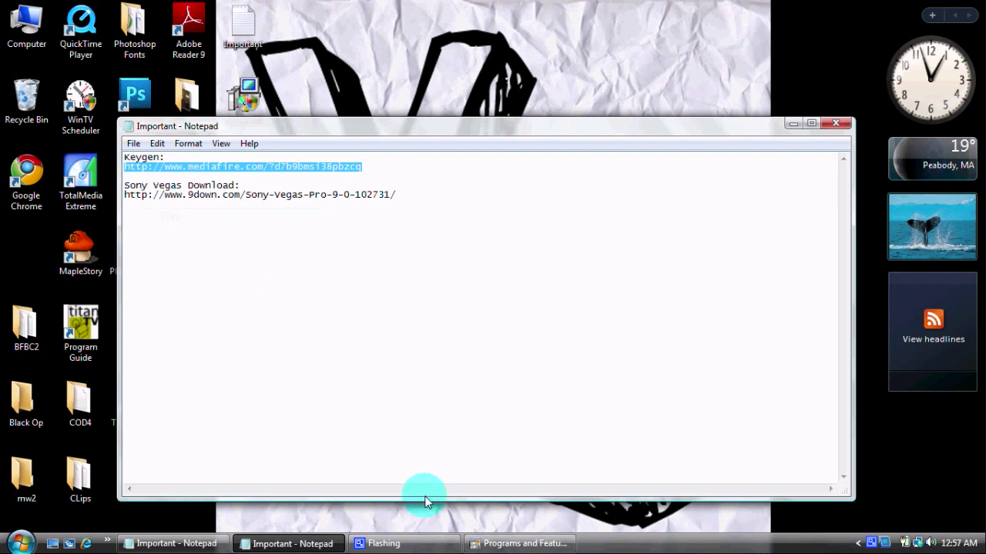
{"action": "left_click", "coordinate": [244, 544]}
Switch to Google Chrome and load the copied keygen address
{"action": "left_click", "coordinate": [107, 541]}
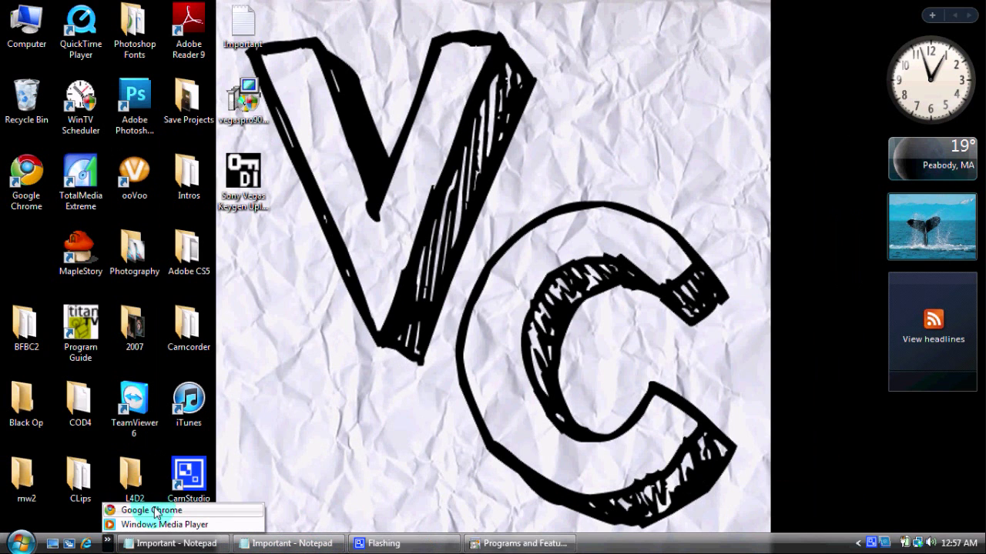
{"action": "left_click", "coordinate": [158, 510]}
{"action": "left_click", "coordinate": [262, 29]}
{"action": "right_click", "coordinate": [260, 29]}
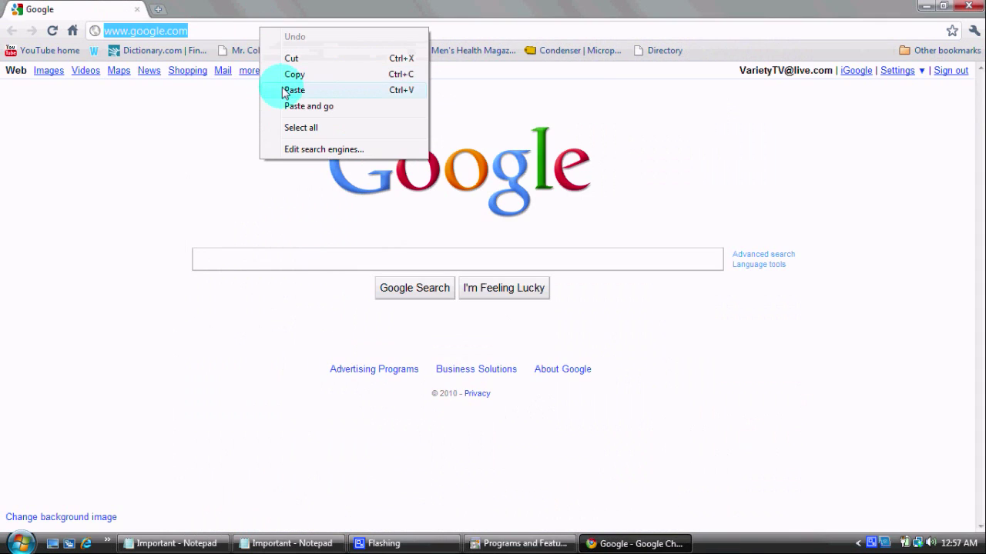
{"action": "left_click", "coordinate": [271, 89]}
{"action": "key", "text": "Return"}
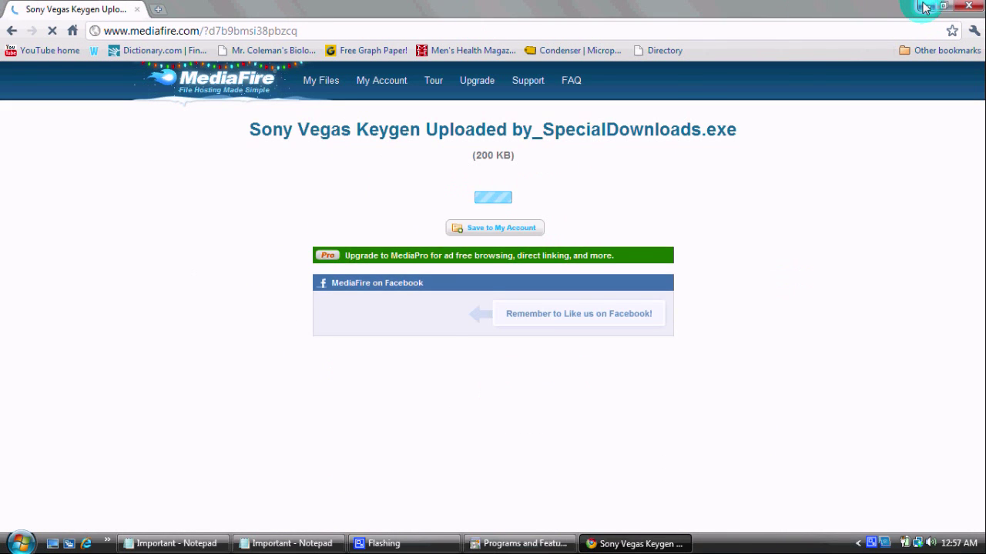
Examine the download link on the MediaFire file page, then close the browser
{"action": "scroll", "coordinate": [770, 263], "scroll_direction": "down", "scroll_amount": 1}
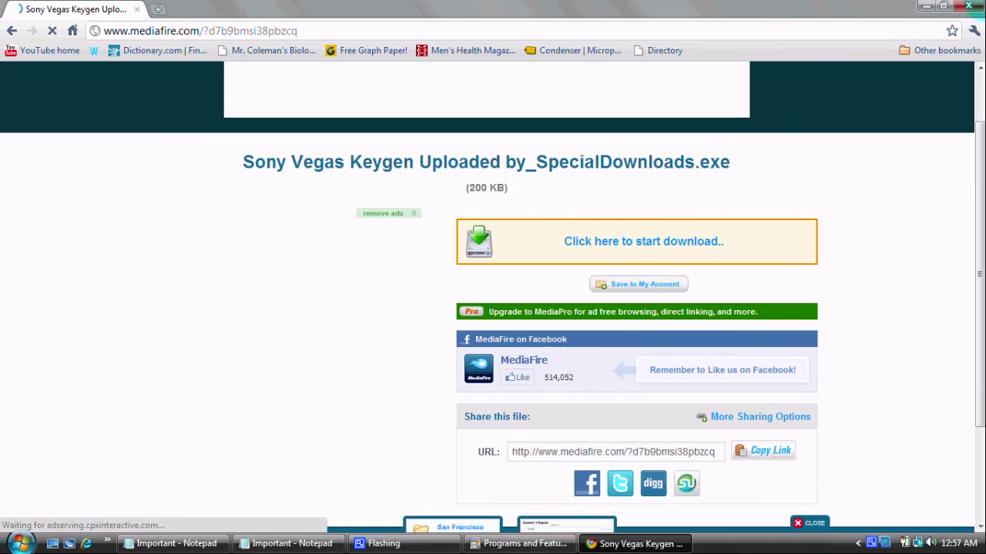
{"action": "left_click_drag", "start_coordinate": [735, 245], "coordinate": [431, 246]}
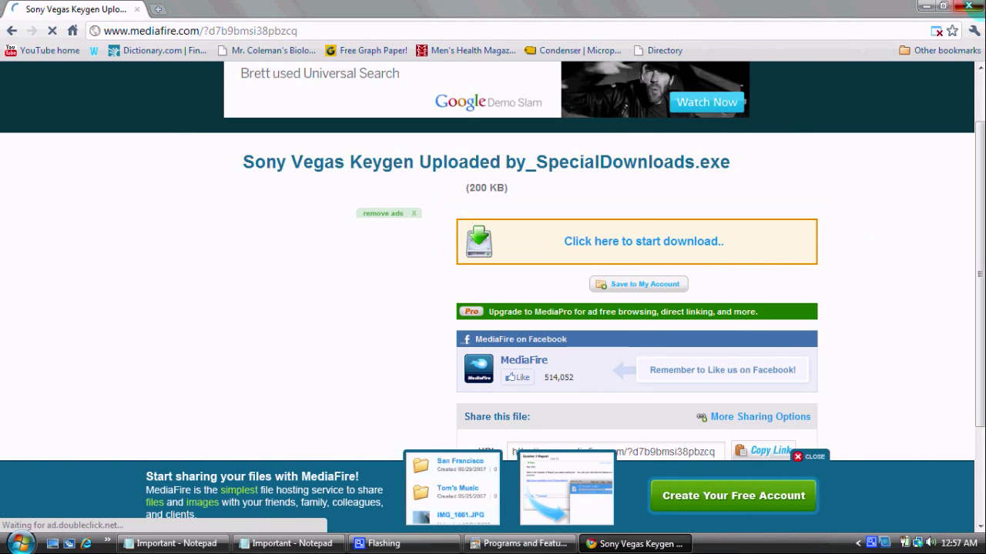
{"action": "left_click", "coordinate": [963, 6]}
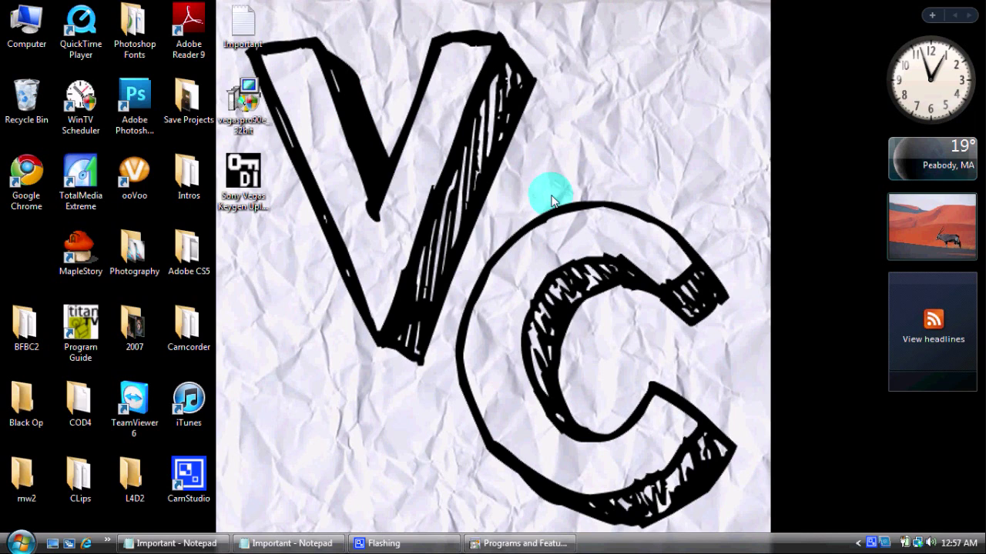
Close the Programs and Features window and select the installer and keygen files on the desktop
{"action": "right_click", "coordinate": [566, 543]}
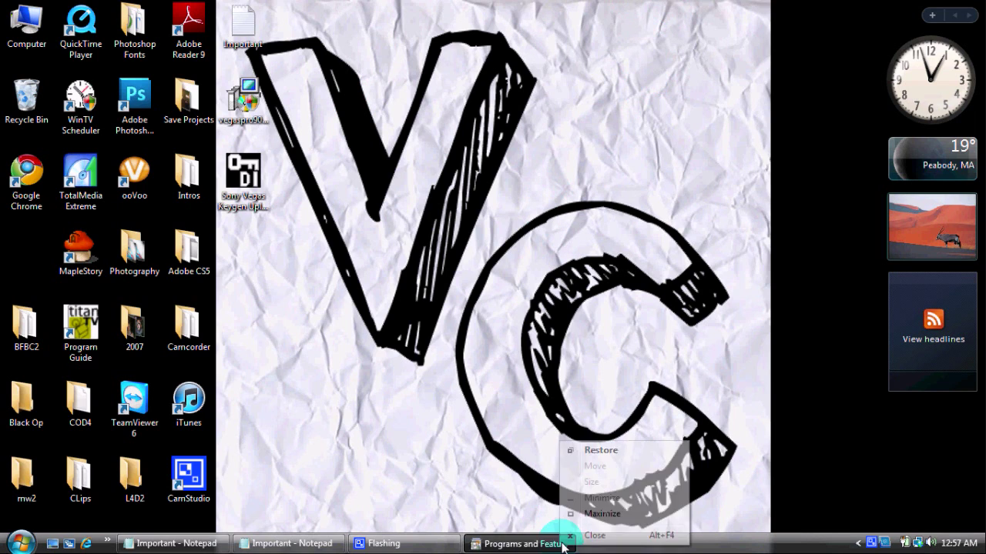
{"action": "left_click", "coordinate": [570, 531]}
{"action": "left_click_drag", "start_coordinate": [350, 55], "coordinate": [262, 204]}
{"action": "left_click_drag", "start_coordinate": [363, 74], "coordinate": [220, 262]}
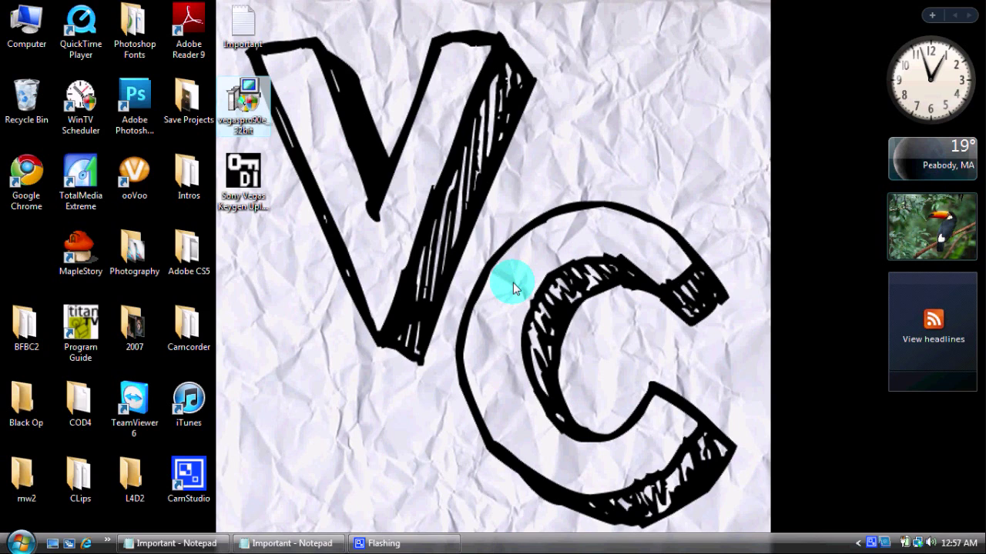
Run the vegaspro90e_32bit installer and choose English as the installation language
{"action": "left_click", "coordinate": [259, 83]}
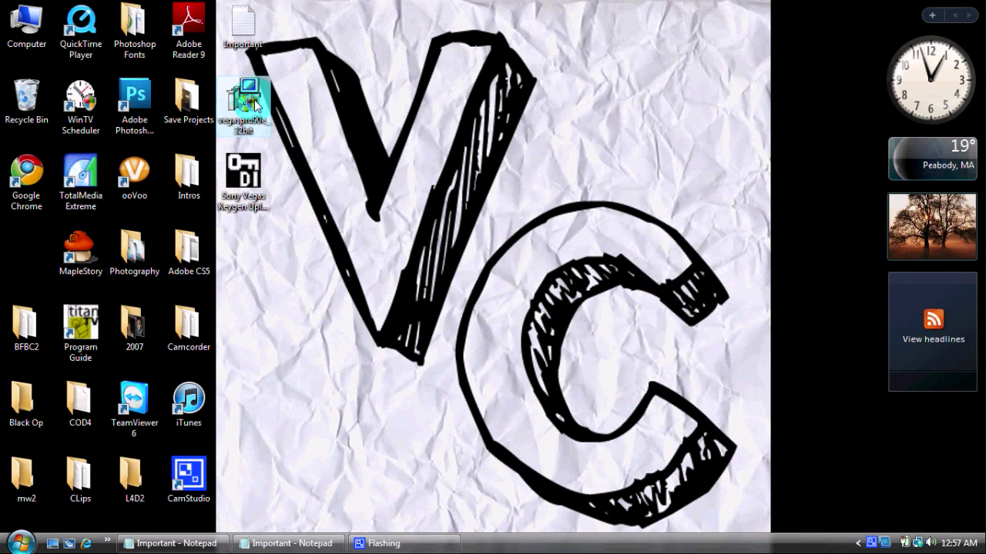
{"action": "left_click", "coordinate": [350, 60]}
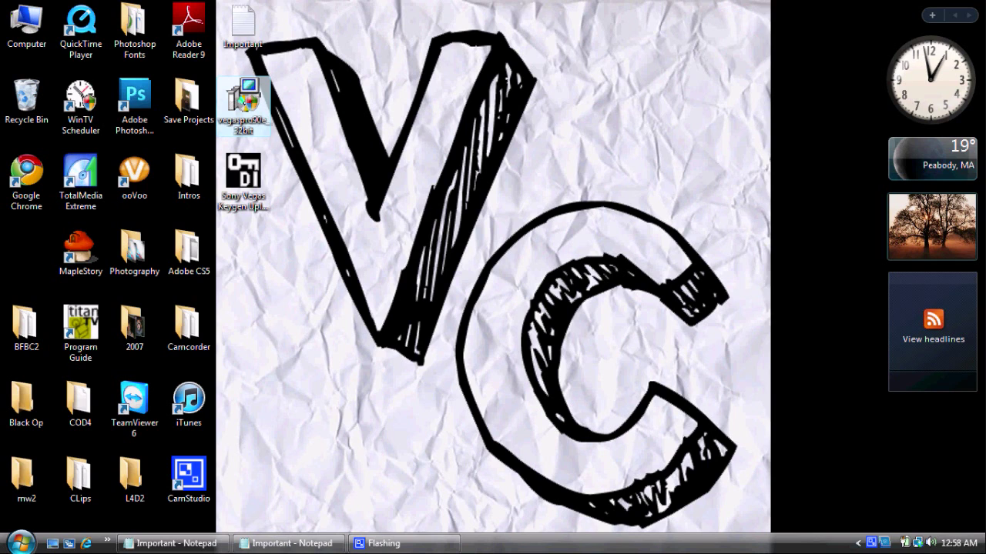
{"action": "left_click", "coordinate": [529, 288]}
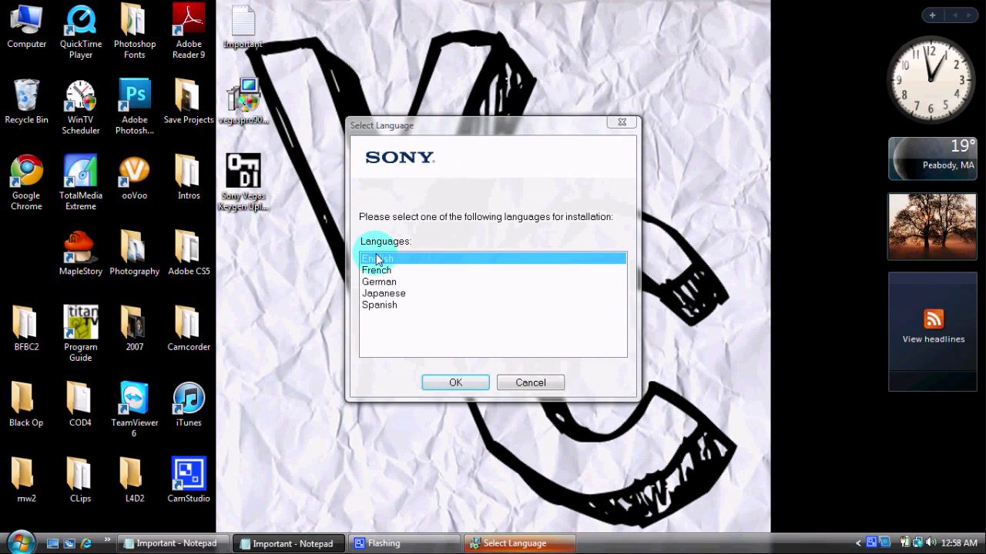
{"action": "left_click", "coordinate": [378, 259]}
{"action": "left_click", "coordinate": [452, 384]}
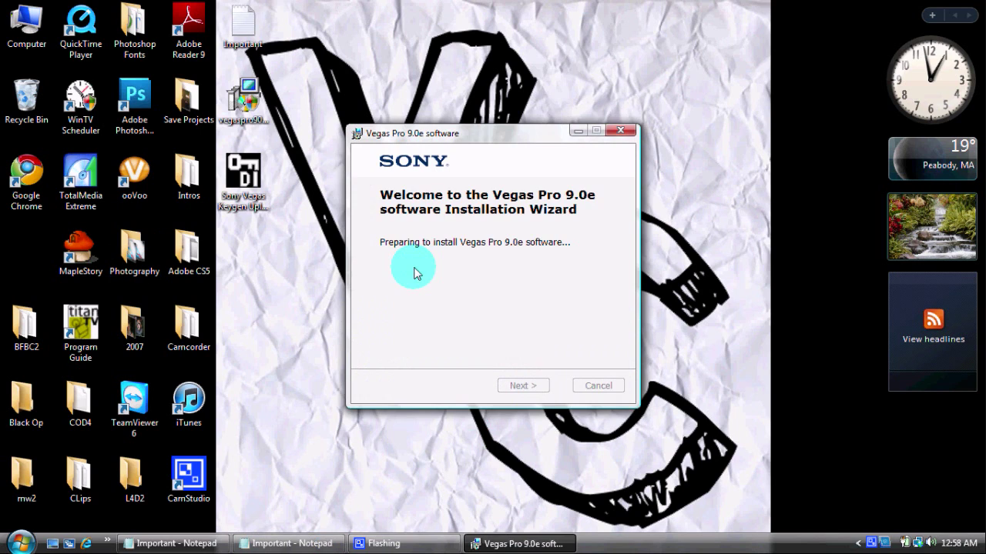
Go past the installer's welcome page and accept the End User License Agreement and Privacy Policies
{"action": "left_click", "coordinate": [519, 414]}
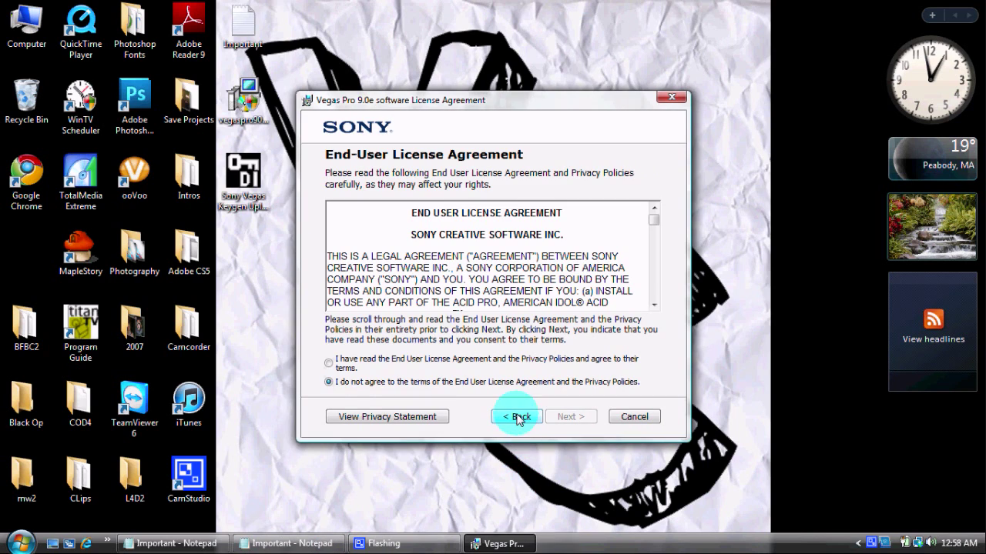
{"action": "left_click", "coordinate": [329, 362]}
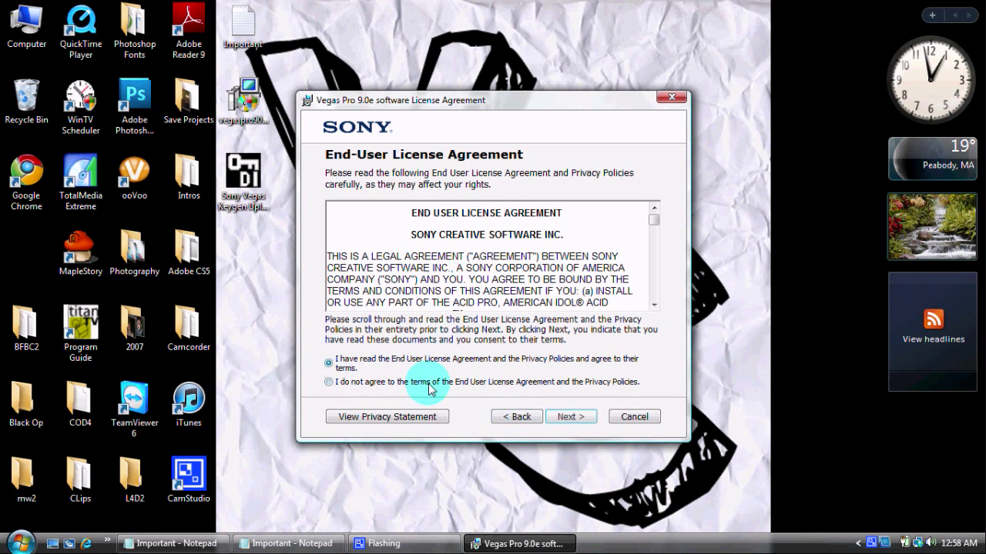
{"action": "left_click", "coordinate": [572, 417]}
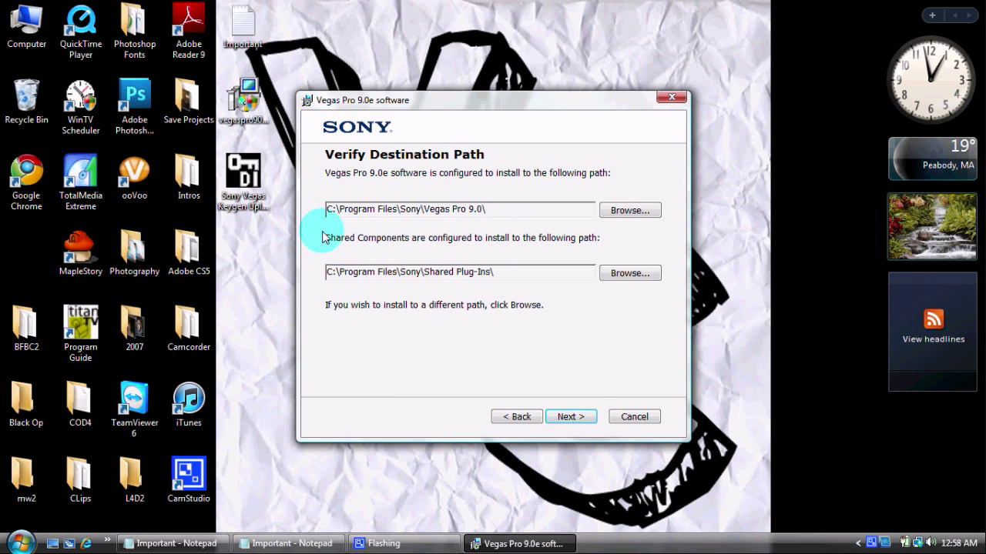
Keep the default destination paths, enable the desktop shortcut and start the Vegas Pro 9.0e installation
{"action": "left_click", "coordinate": [562, 419]}
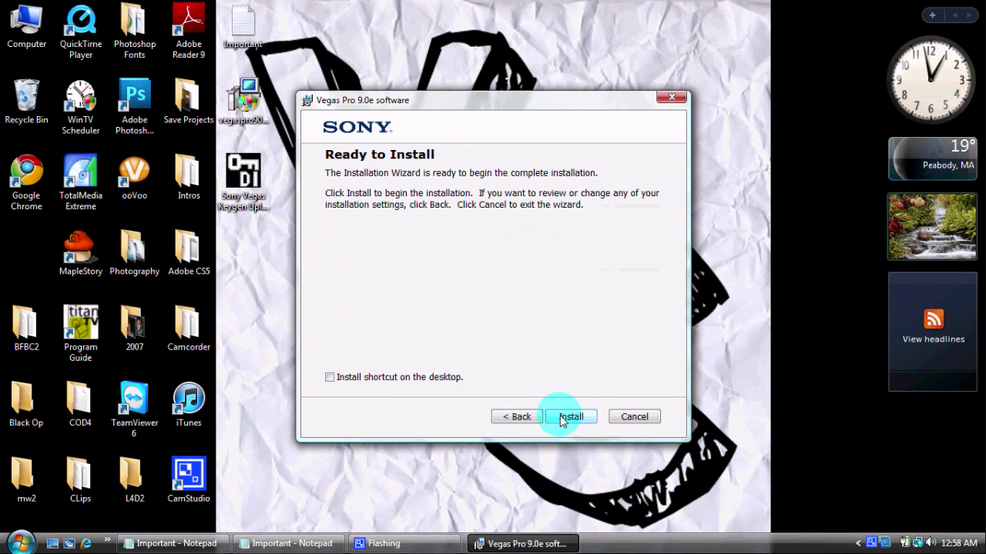
{"action": "left_click", "coordinate": [329, 377]}
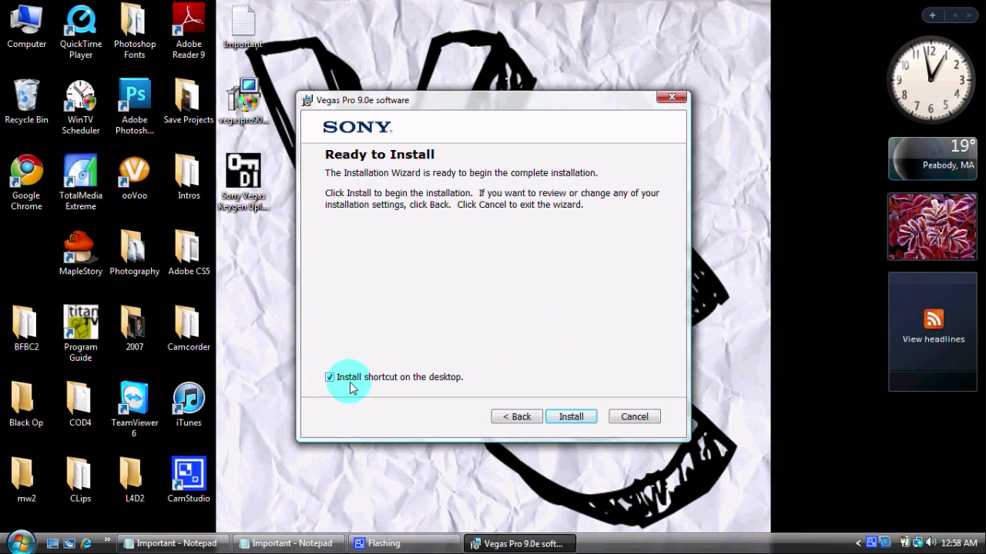
{"action": "left_click", "coordinate": [568, 420]}
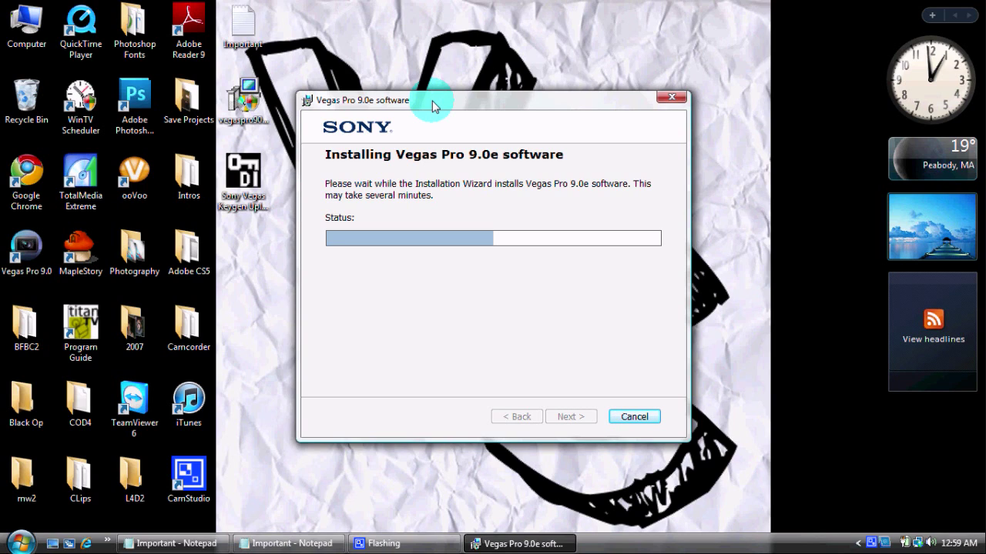
{"action": "left_click", "coordinate": [39, 248]}
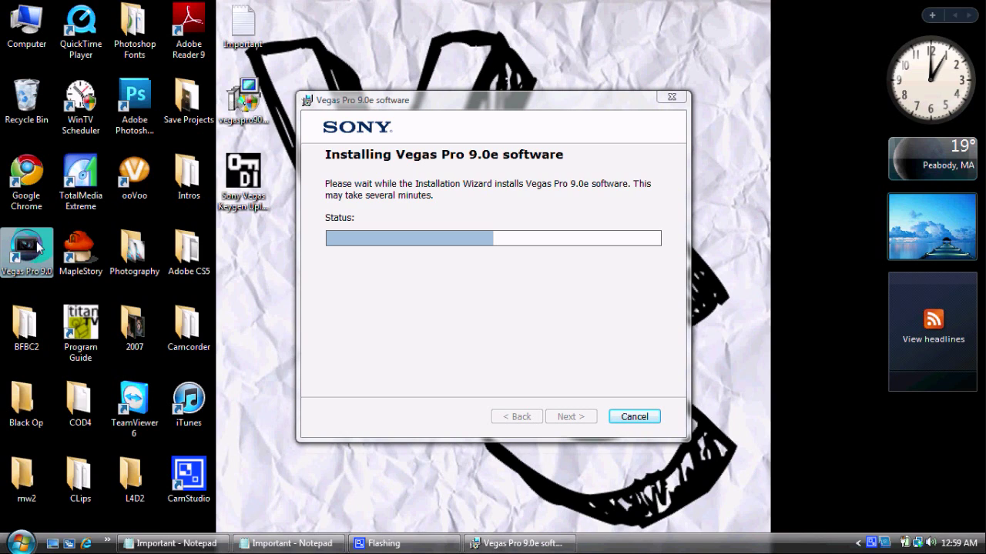
{"action": "left_click", "coordinate": [354, 103]}
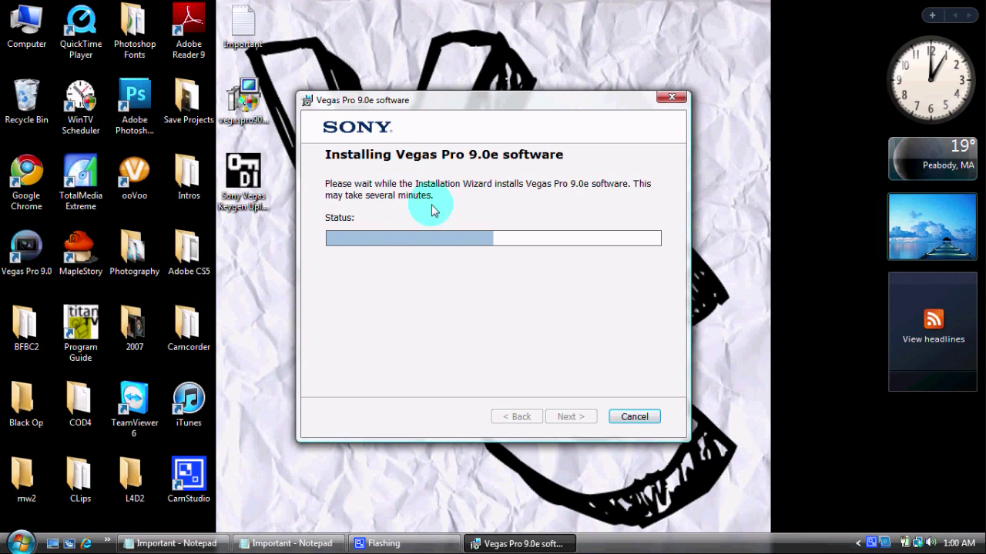
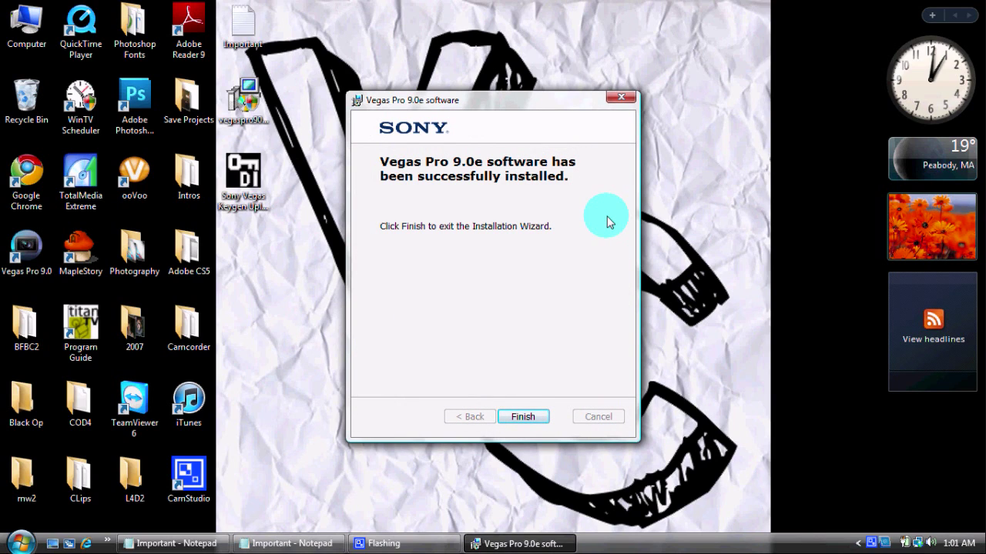
Exit the finished Vegas Pro 9.0e installation wizard and select the Sony Vegas keygen file on the desktop
{"action": "left_click", "coordinate": [523, 417]}
{"action": "left_click_drag", "start_coordinate": [585, 1], "coordinate": [344, 220]}
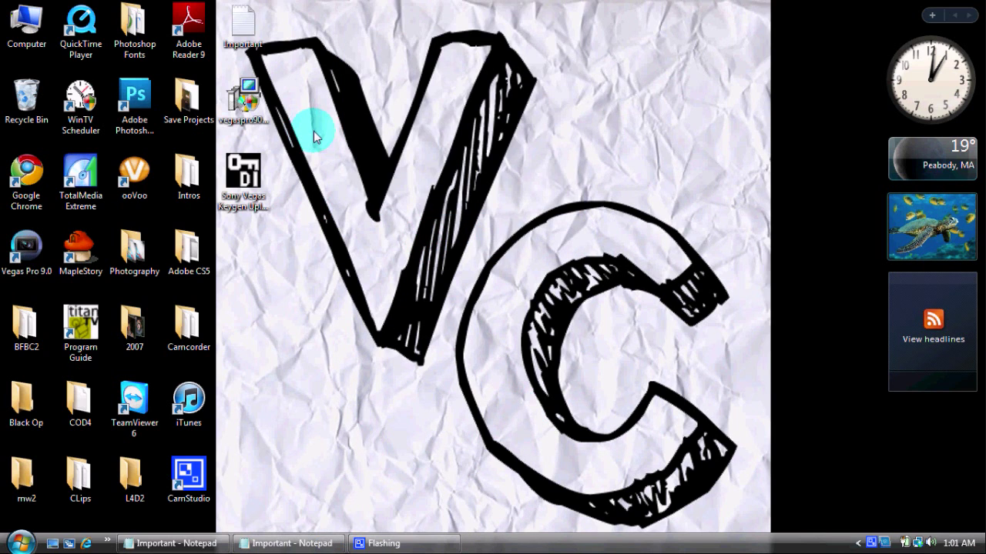
{"action": "left_click_drag", "start_coordinate": [348, 164], "coordinate": [247, 185]}
{"action": "left_click_drag", "start_coordinate": [334, 165], "coordinate": [230, 153]}
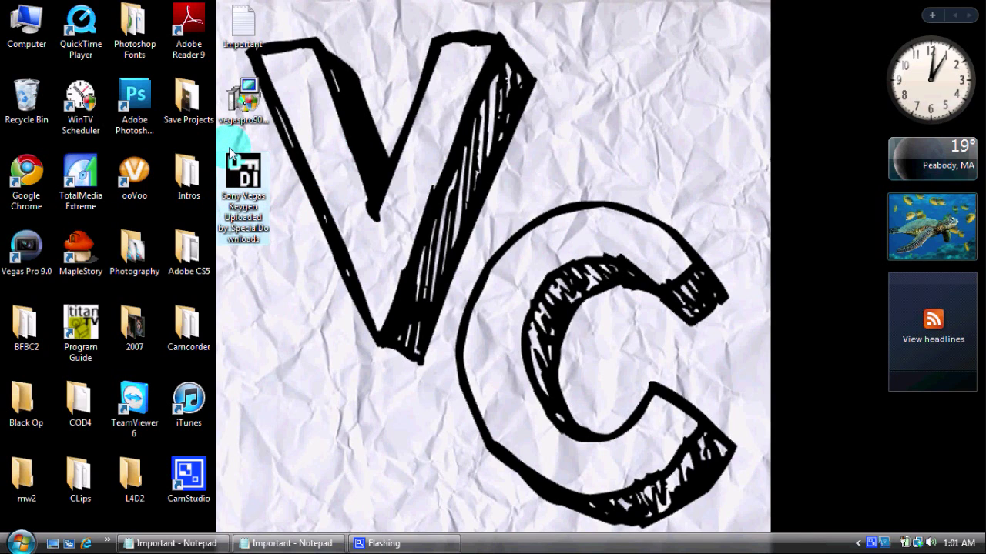
Open the Sony Vegas keygen file and allow it to run despite its unverified publisher
{"action": "right_click", "coordinate": [248, 185]}
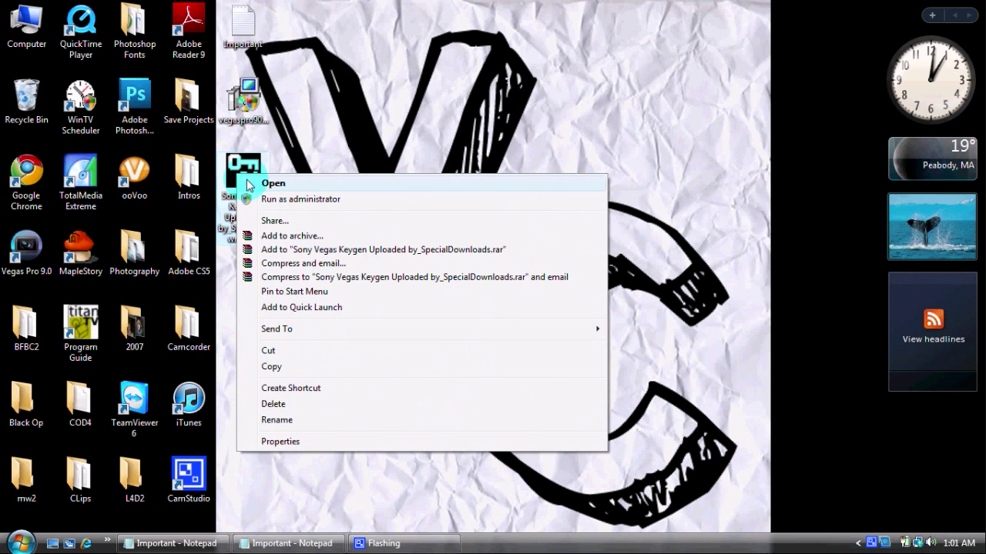
{"action": "right_click", "coordinate": [238, 165]}
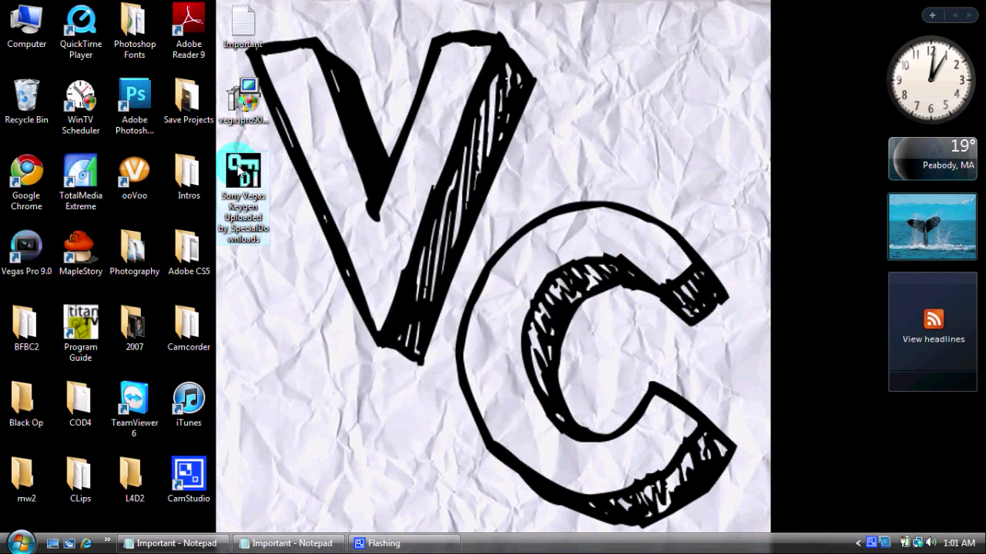
{"action": "left_click", "coordinate": [278, 193]}
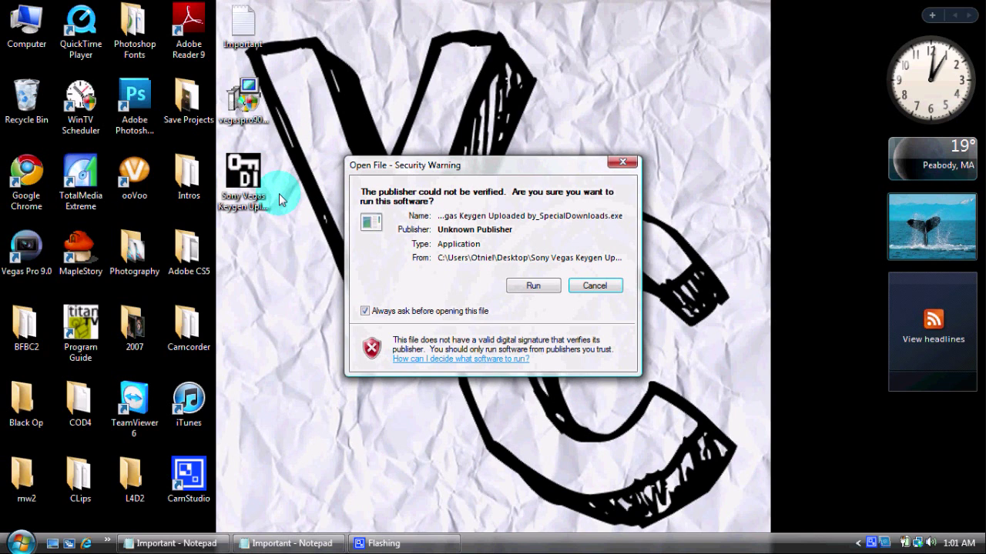
{"action": "left_click", "coordinate": [525, 287]}
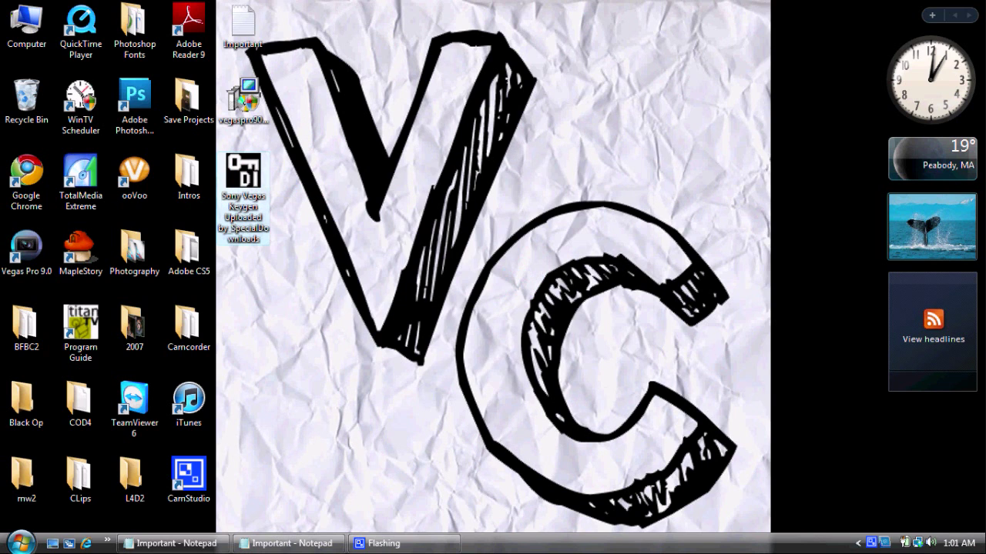
{"action": "left_click", "coordinate": [432, 299]}
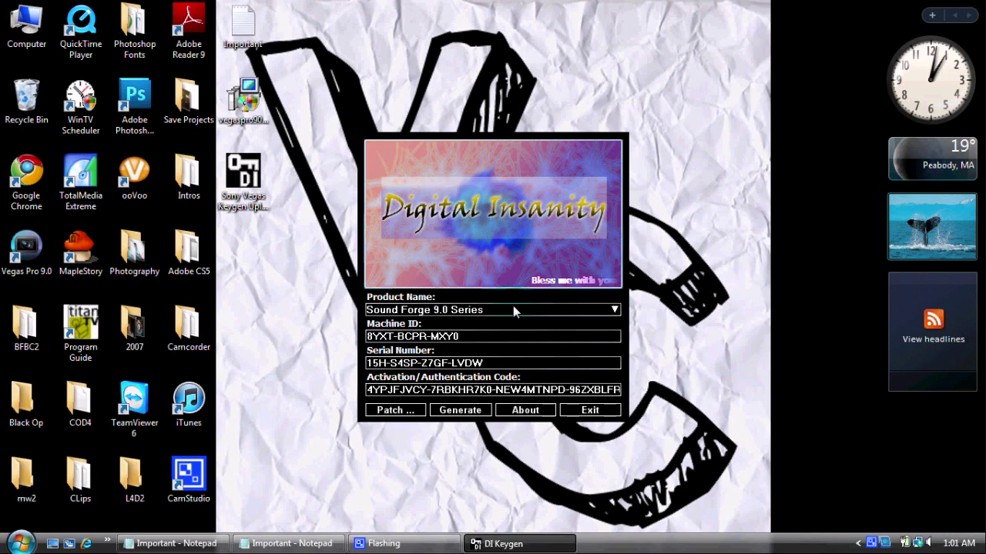
Choose Vegas Pro 9.0 (32 and 64 bit) Series as the keygen's product name
{"action": "left_click", "coordinate": [613, 309]}
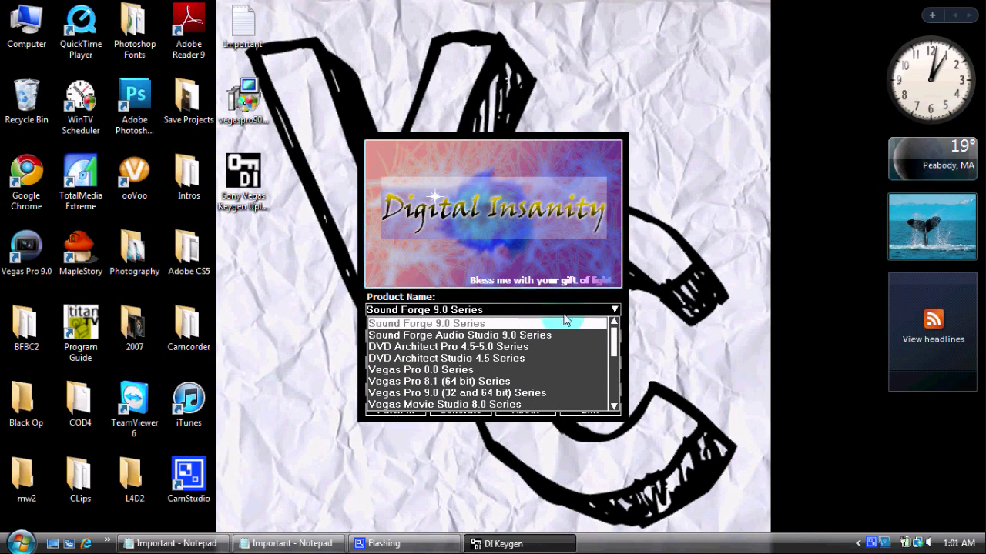
{"action": "left_click", "coordinate": [615, 310]}
{"action": "left_click", "coordinate": [615, 310]}
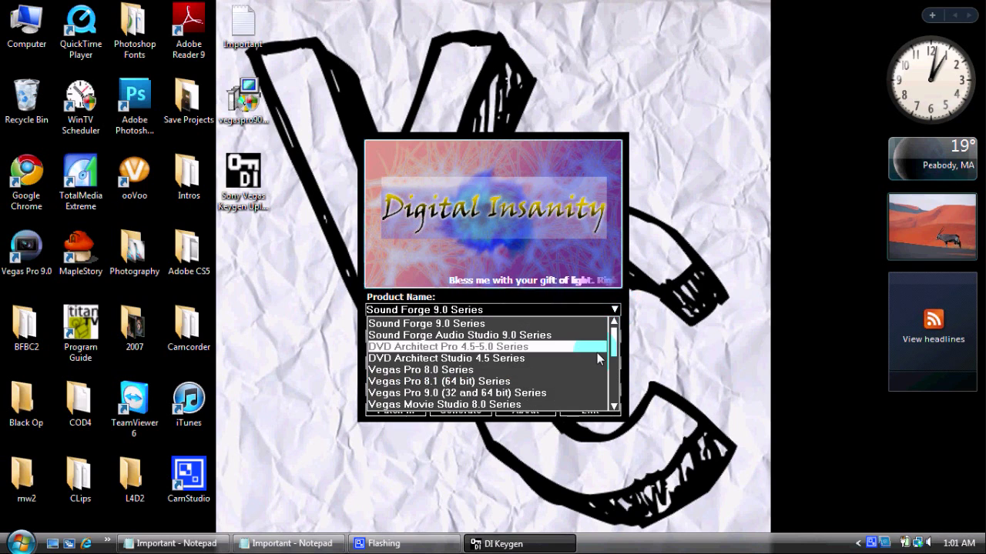
{"action": "left_click", "coordinate": [574, 394]}
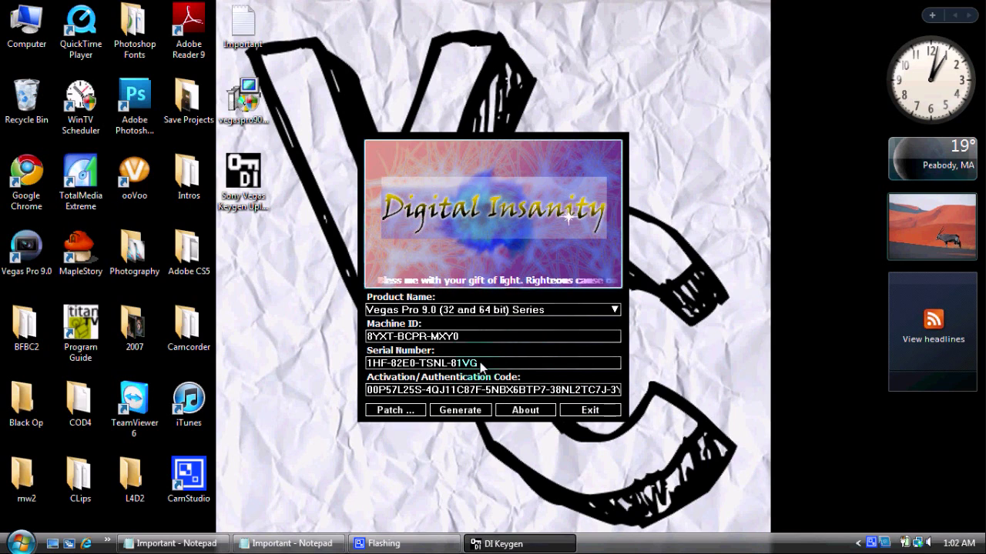
Run the keygen's patch with the Sony folder as the Vegas Pro 9.0x installation directory
{"action": "left_click", "coordinate": [399, 412]}
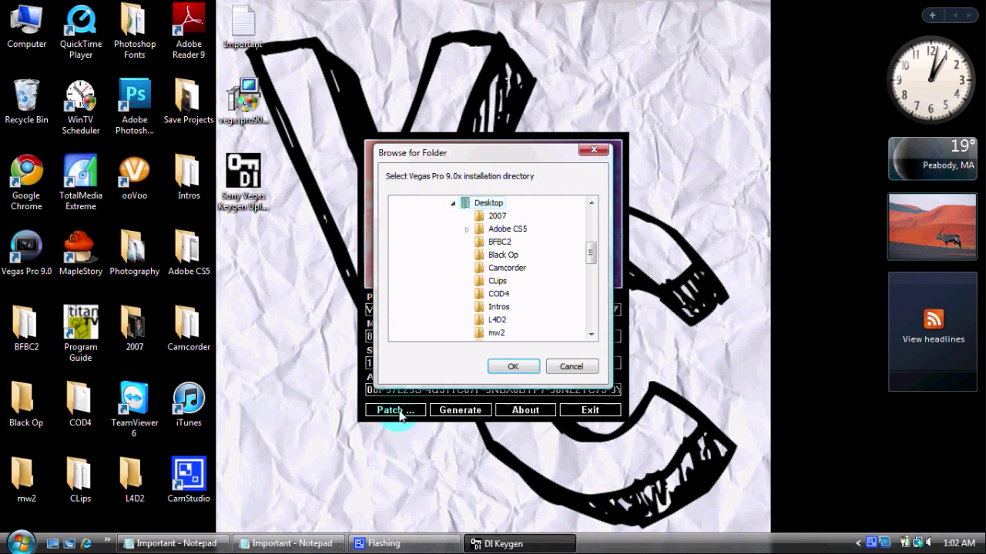
{"action": "left_click", "coordinate": [592, 256]}
{"action": "mouse_move", "coordinate": [591, 256]}
{"action": "left_mouse_down"}
{"action": "mouse_move", "coordinate": [592, 268]}
{"action": "mouse_move", "coordinate": [579, 221]}
{"action": "mouse_move", "coordinate": [592, 233]}
{"action": "mouse_move", "coordinate": [590, 264]}
{"action": "left_mouse_up"}
{"action": "left_click", "coordinate": [425, 281]}
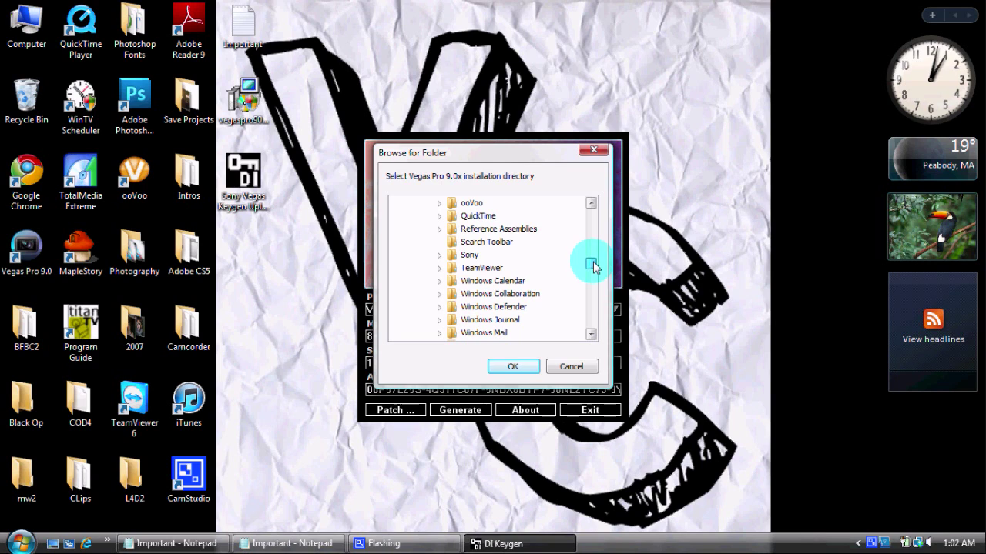
{"action": "left_click", "coordinate": [439, 255]}
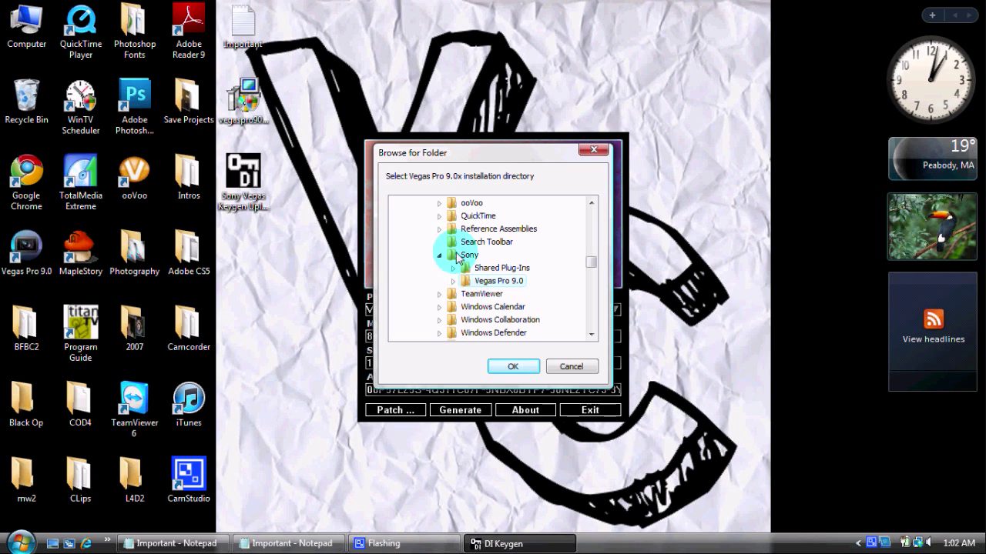
{"action": "left_click", "coordinate": [512, 367]}
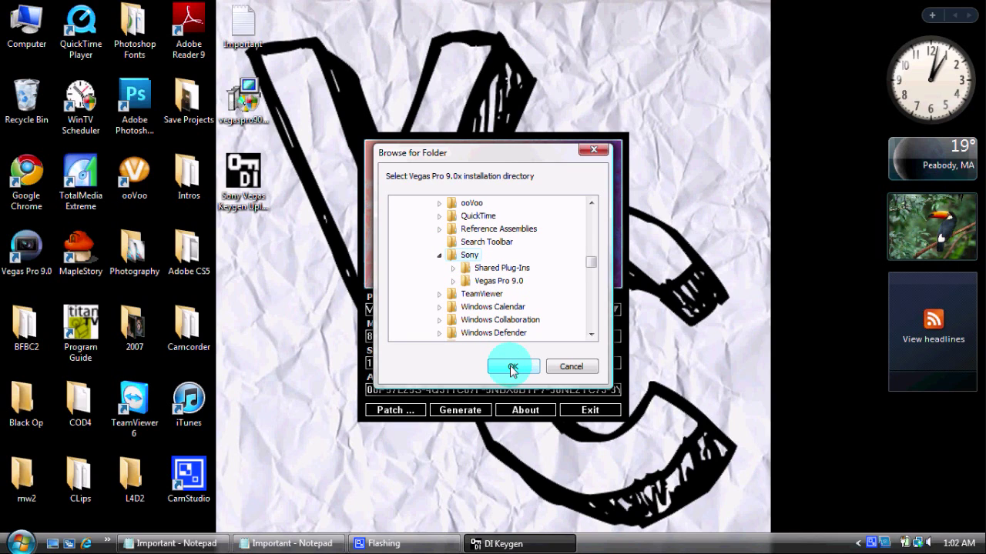
{"action": "left_click", "coordinate": [512, 367]}
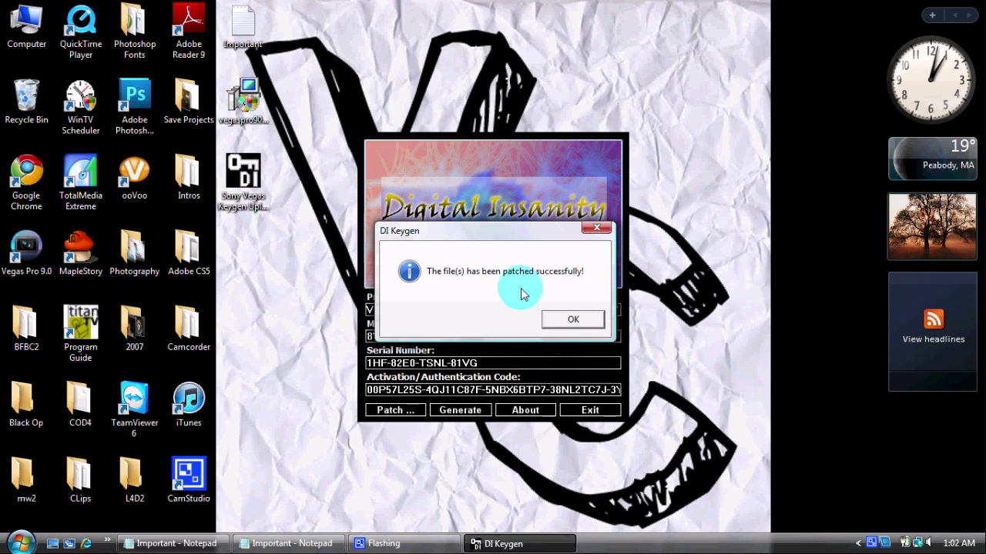
{"action": "left_click", "coordinate": [568, 321]}
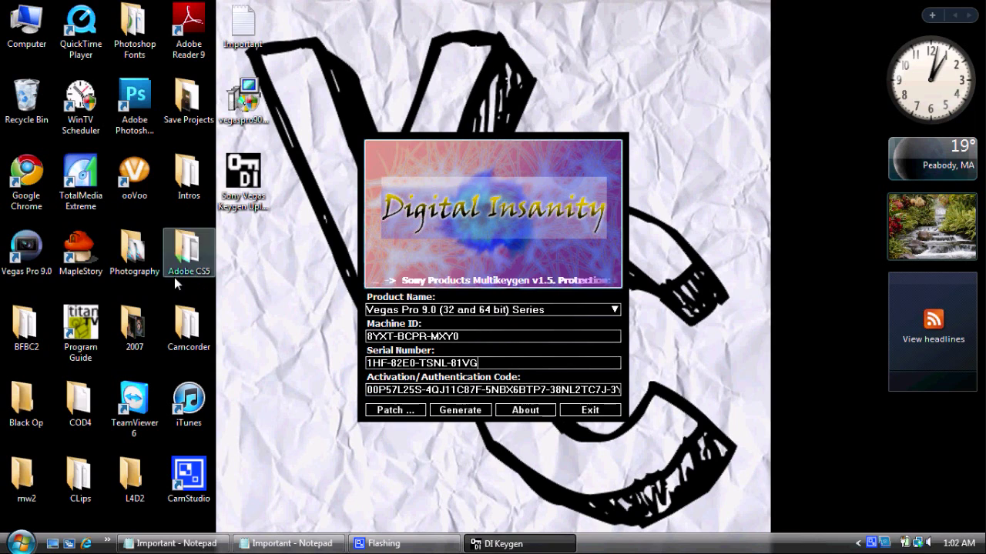
Generate a new serial number and authentication code, and launch Vegas Pro 9.0 up to its serial number page
{"action": "left_click", "coordinate": [455, 416]}
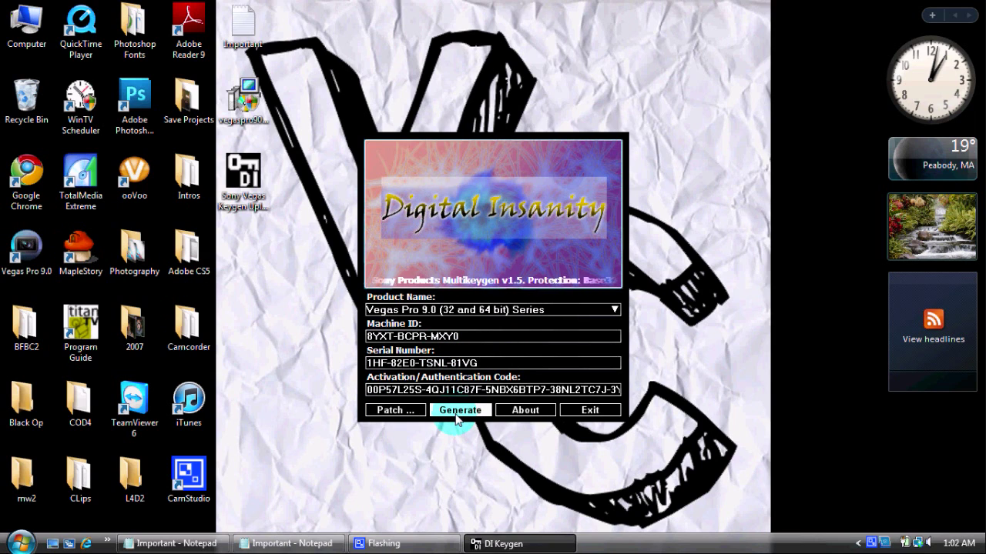
{"action": "left_click", "coordinate": [458, 413]}
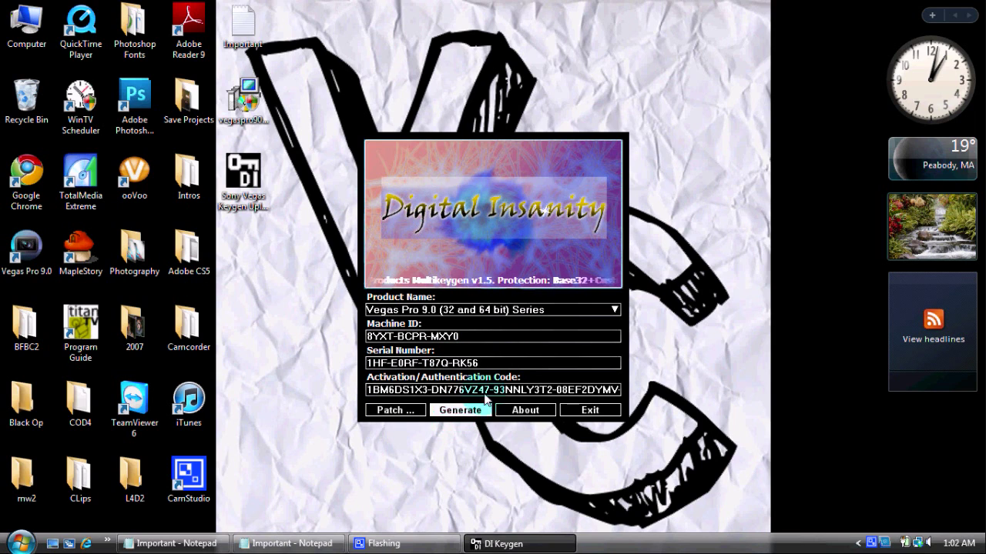
{"action": "left_click", "coordinate": [19, 258]}
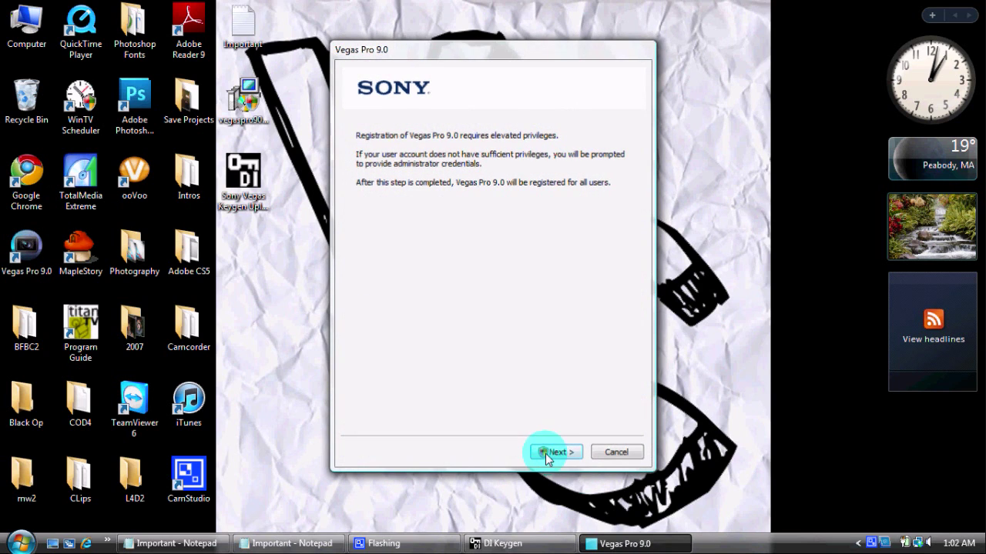
{"action": "left_click", "coordinate": [556, 452]}
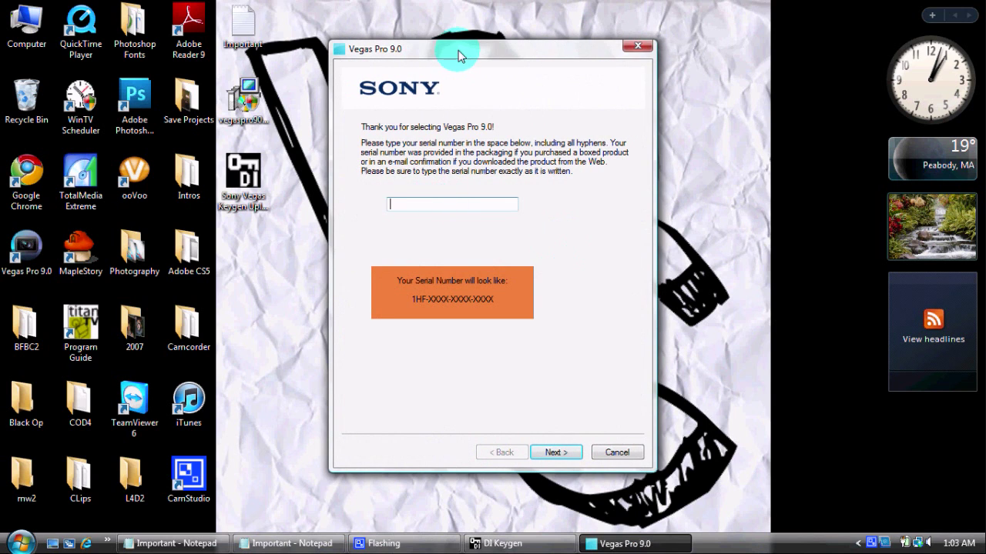
Place the registration and keygen windows side by side and copy the generated serial number
{"action": "left_click_drag", "start_coordinate": [455, 53], "coordinate": [717, 36]}
{"action": "left_click_drag", "start_coordinate": [552, 141], "coordinate": [447, 29]}
{"action": "left_click_drag", "start_coordinate": [717, 34], "coordinate": [660, 24]}
{"action": "left_click_drag", "start_coordinate": [375, 252], "coordinate": [240, 255]}
{"action": "right_click", "coordinate": [262, 257]}
{"action": "left_click", "coordinate": [271, 283]}
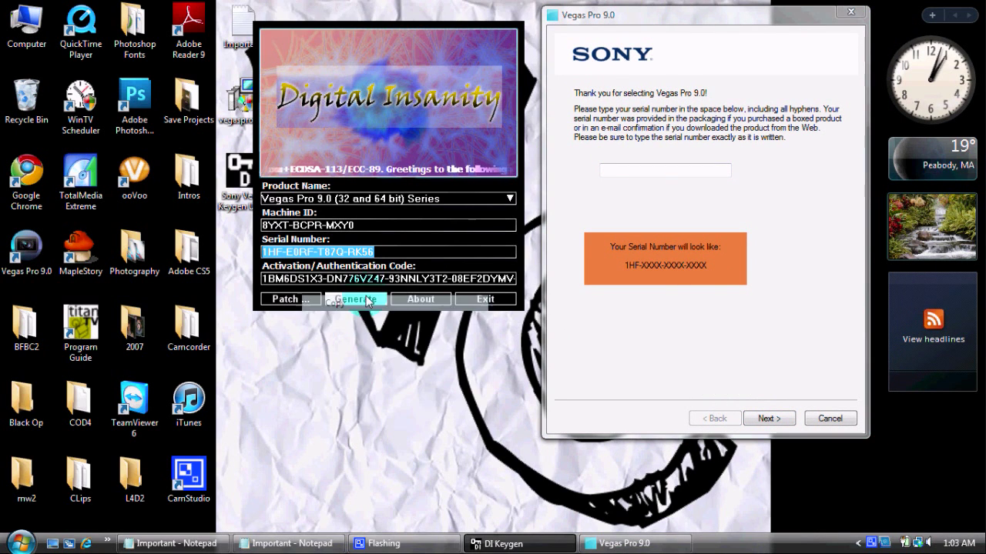
Paste the serial number into the Vegas Pro 9.0 registration and continue to the registration method page
{"action": "left_click", "coordinate": [616, 172]}
{"action": "right_click", "coordinate": [616, 173]}
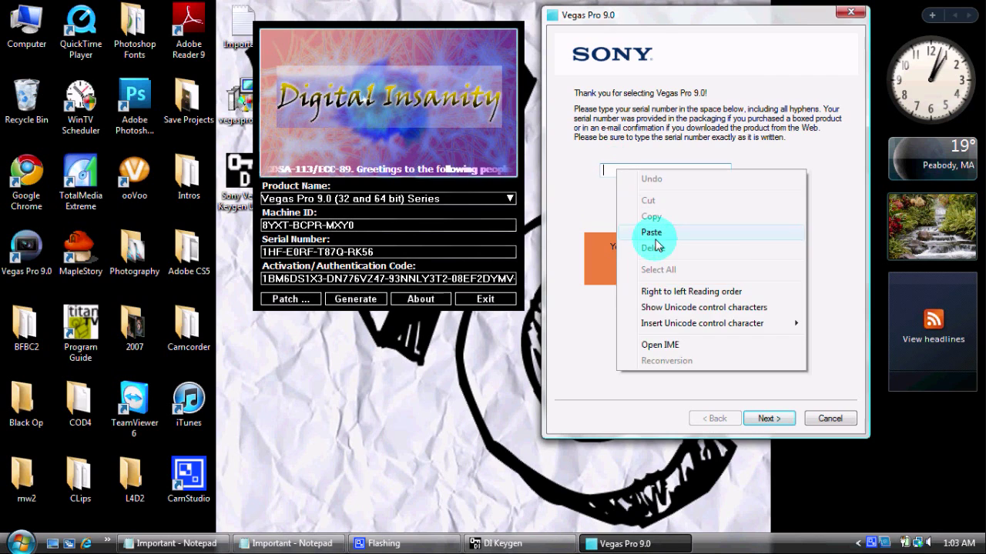
{"action": "left_click", "coordinate": [653, 235]}
{"action": "left_click", "coordinate": [766, 418]}
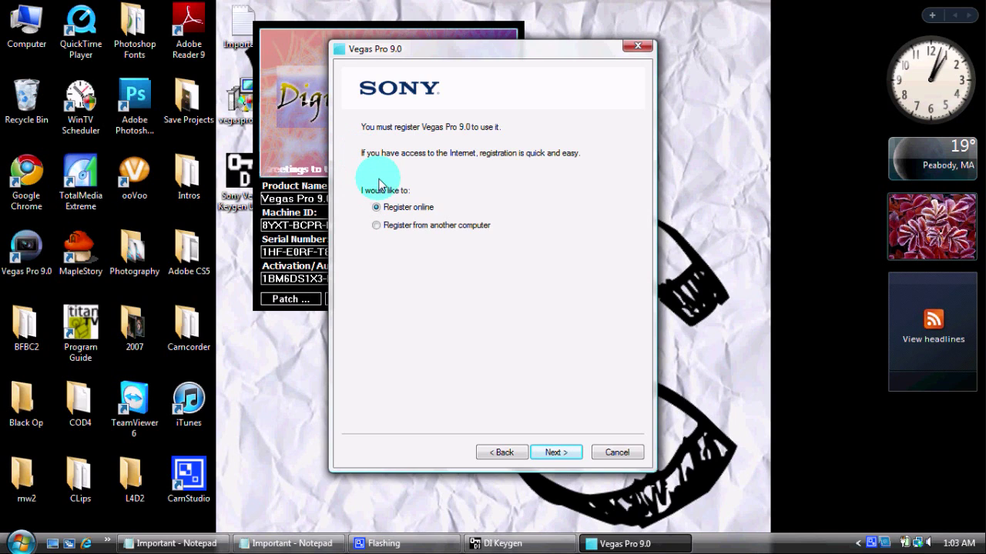
Keep online registration, agree to the privacy policy terms and submit the prefilled registration details
{"action": "left_click", "coordinate": [550, 452]}
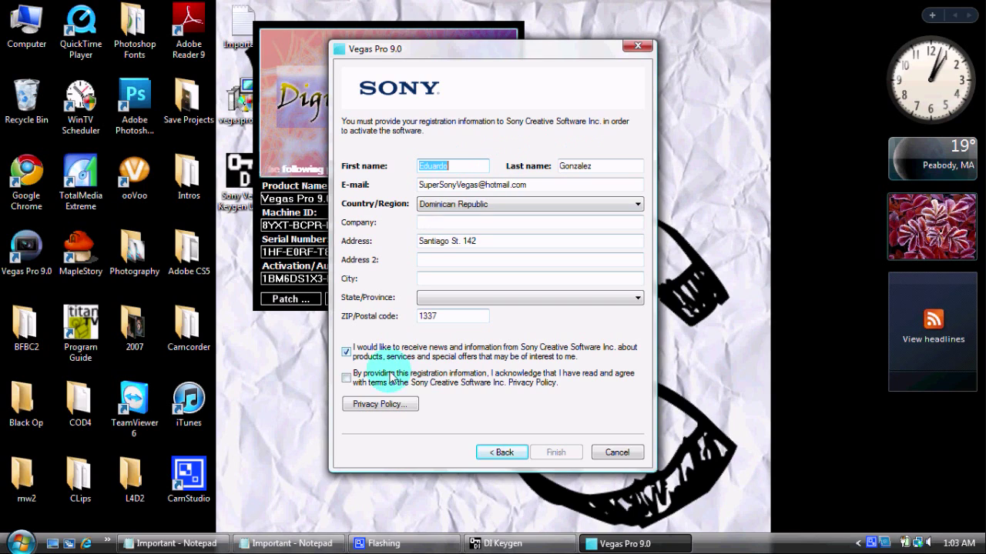
{"action": "left_click", "coordinate": [347, 378]}
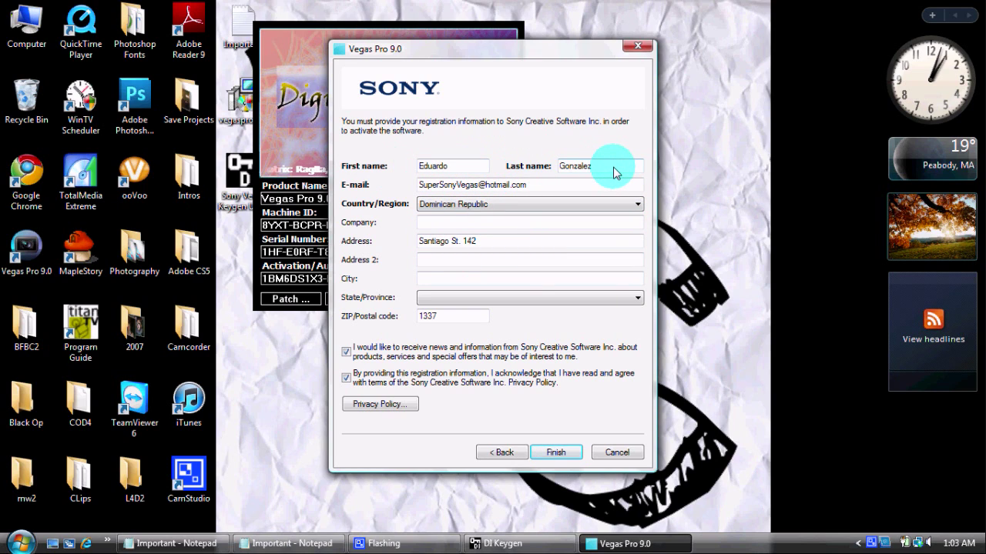
{"action": "left_click", "coordinate": [556, 453]}
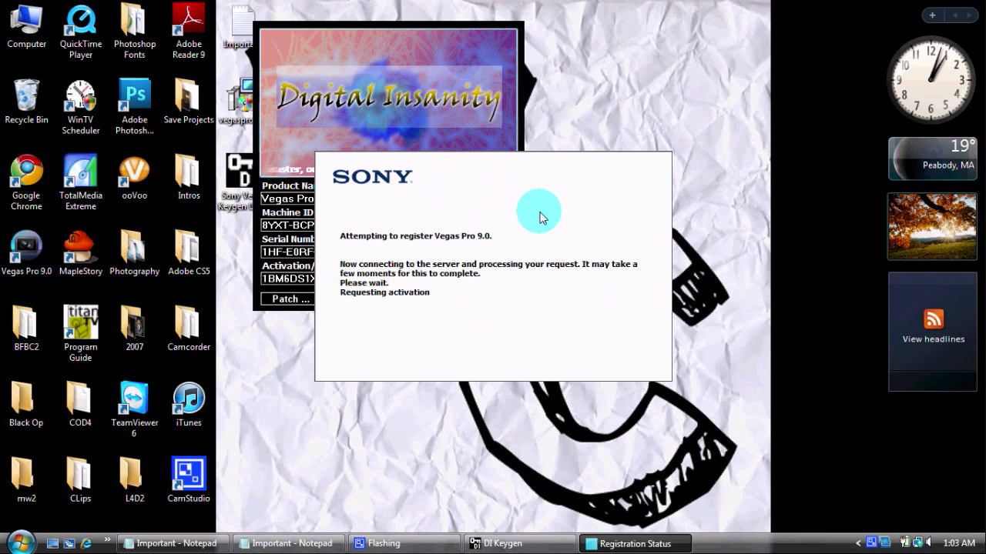
Retry the online registration several times, and cancel it to reach the manual authentication code page
{"action": "left_click", "coordinate": [439, 359]}
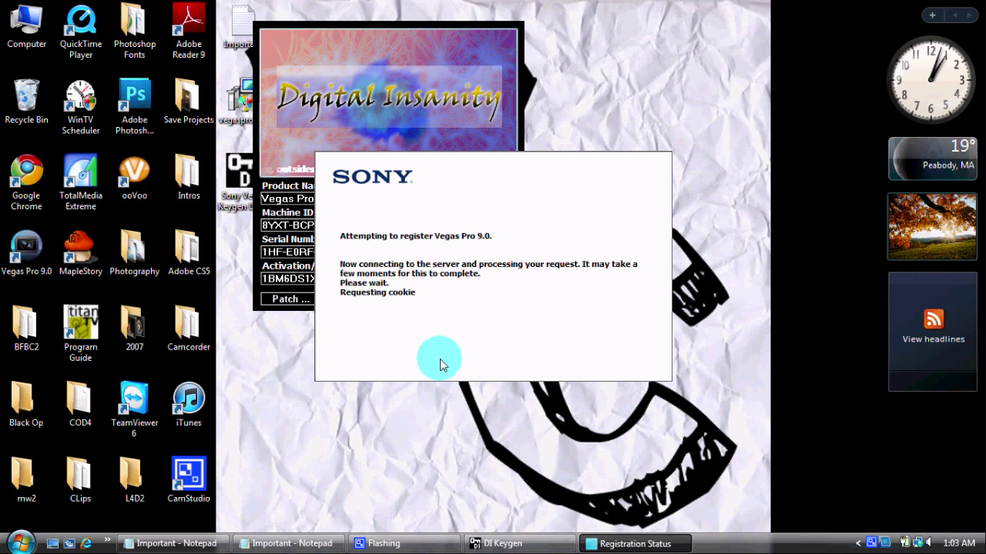
{"action": "left_click", "coordinate": [440, 359]}
{"action": "left_click", "coordinate": [440, 358]}
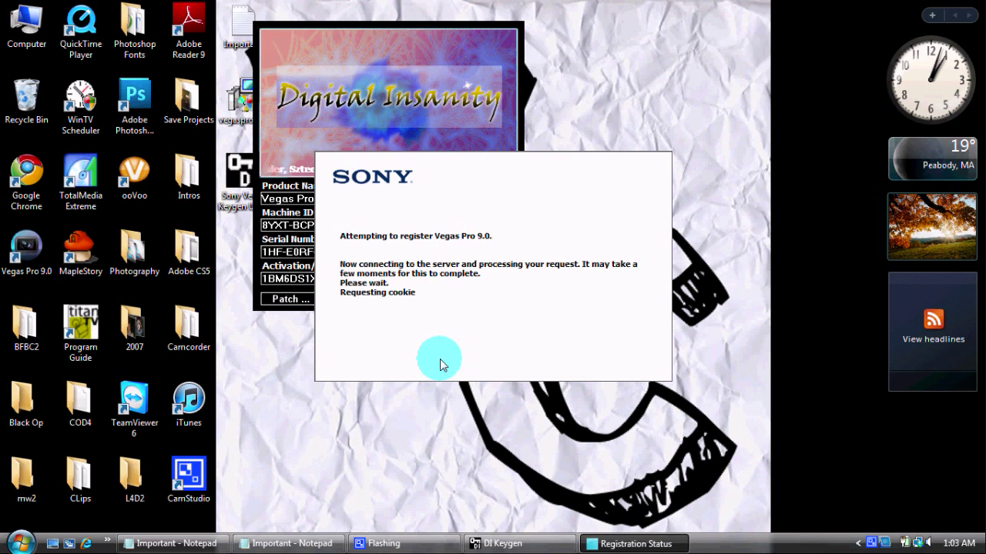
{"action": "left_click", "coordinate": [440, 359]}
{"action": "left_click", "coordinate": [439, 359]}
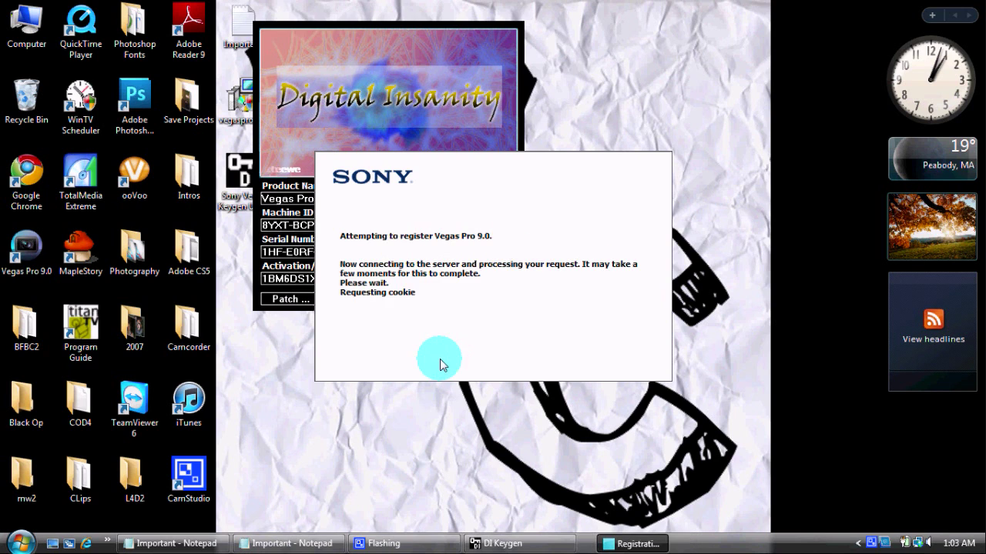
{"action": "left_click", "coordinate": [440, 359]}
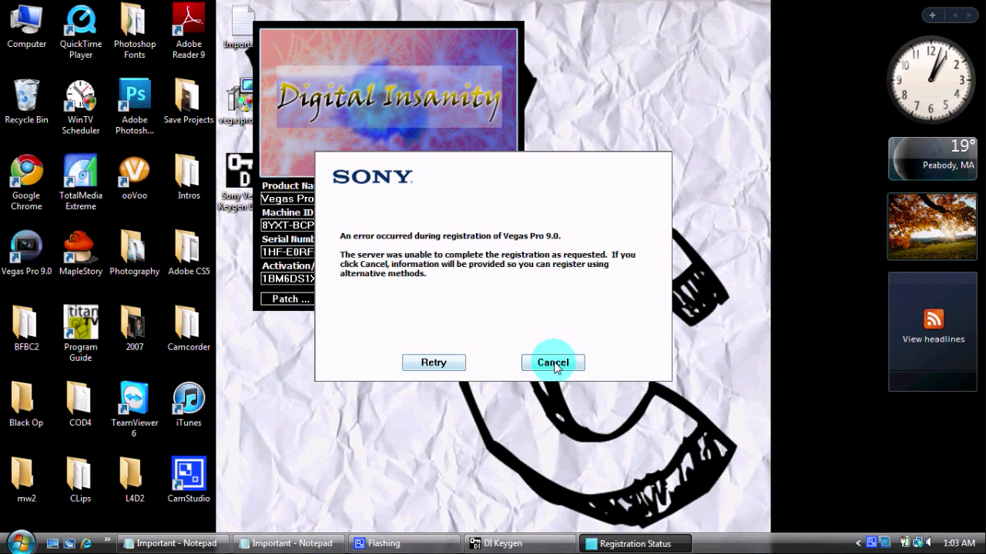
{"action": "left_click", "coordinate": [553, 363]}
Arrange the registration and keygen windows side by side and copy the whole generated authentication code
{"action": "left_click_drag", "start_coordinate": [479, 48], "coordinate": [659, 44]}
{"action": "left_click", "coordinate": [616, 277]}
{"action": "left_click_drag", "start_coordinate": [353, 32], "coordinate": [267, 23]}
{"action": "left_click_drag", "start_coordinate": [179, 271], "coordinate": [485, 272]}
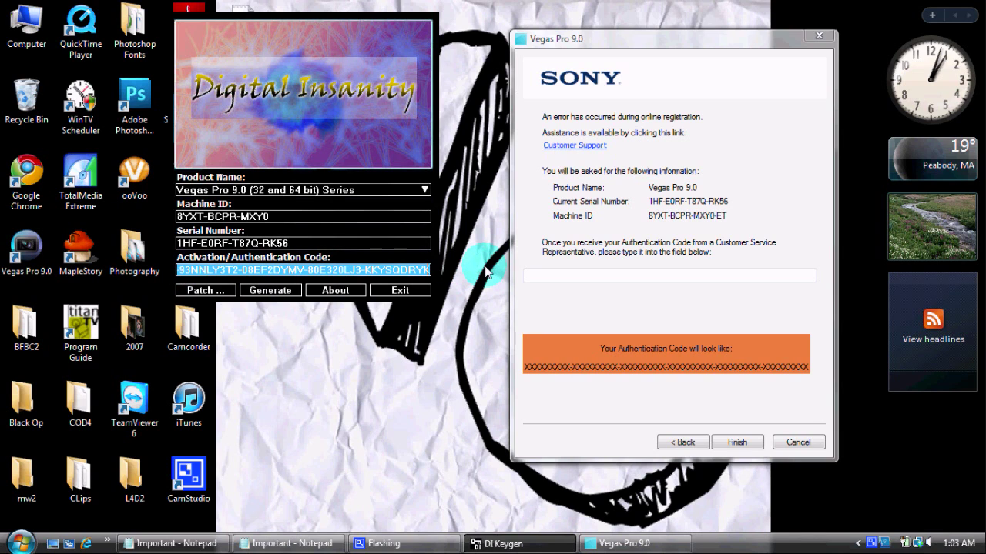
{"action": "right_click", "coordinate": [348, 275]}
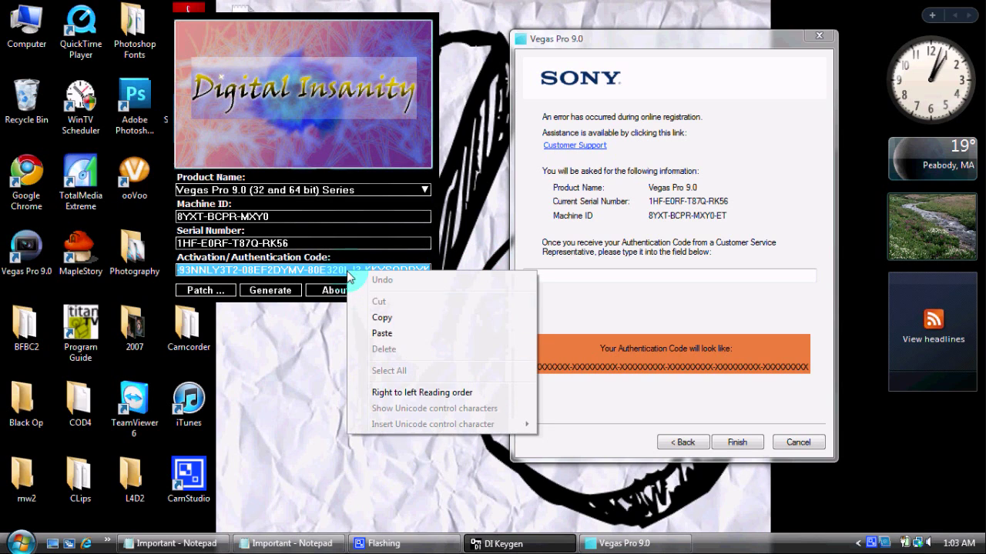
{"action": "left_click", "coordinate": [385, 318]}
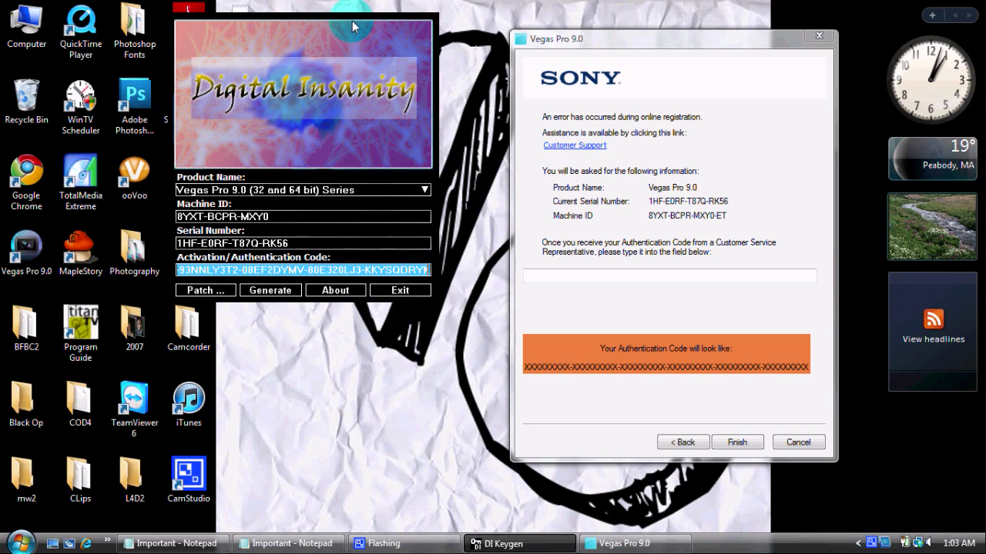
Paste the authentication code into the registration's authentication code field and finish the registration
{"action": "left_click", "coordinate": [568, 279]}
{"action": "right_click", "coordinate": [568, 280]}
{"action": "left_click", "coordinate": [603, 340]}
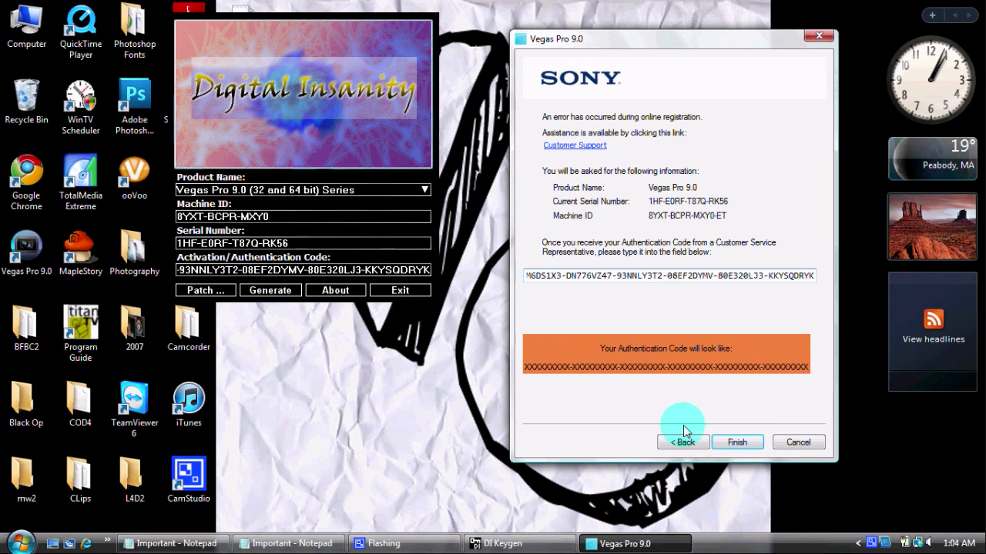
{"action": "left_click", "coordinate": [734, 443]}
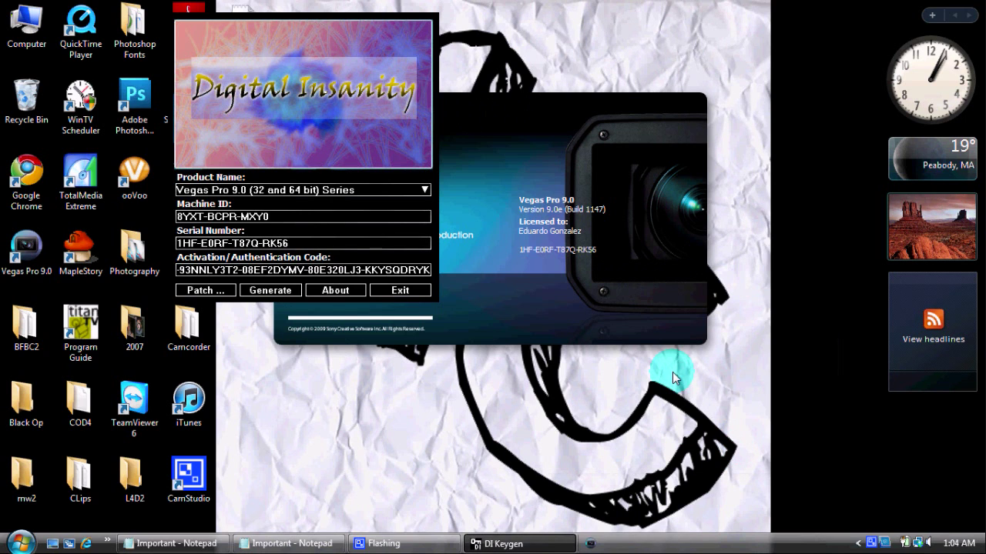
Move the keygen window off the Vegas Pro splash screen and exit the keygen
{"action": "left_click_drag", "start_coordinate": [345, 26], "coordinate": [684, 68]}
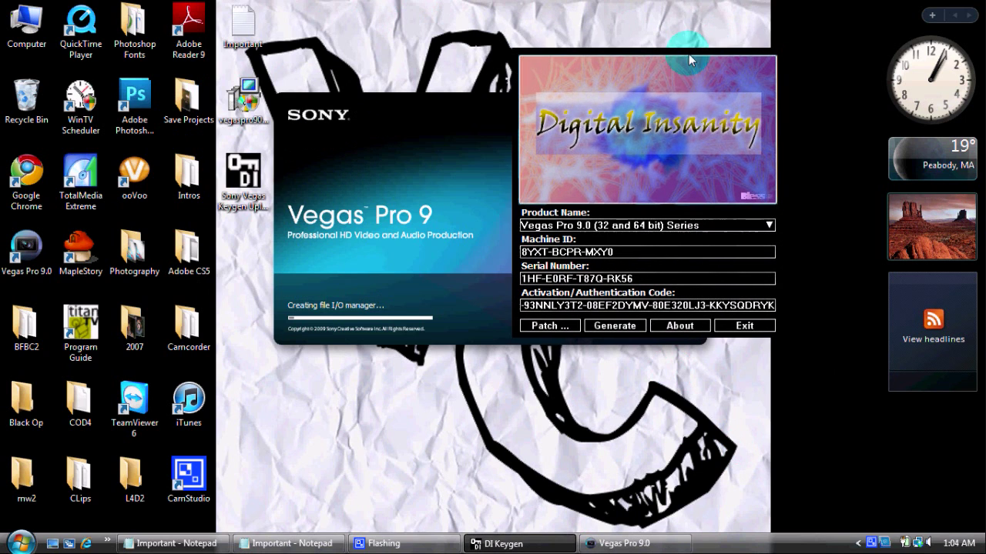
{"action": "left_click", "coordinate": [746, 326]}
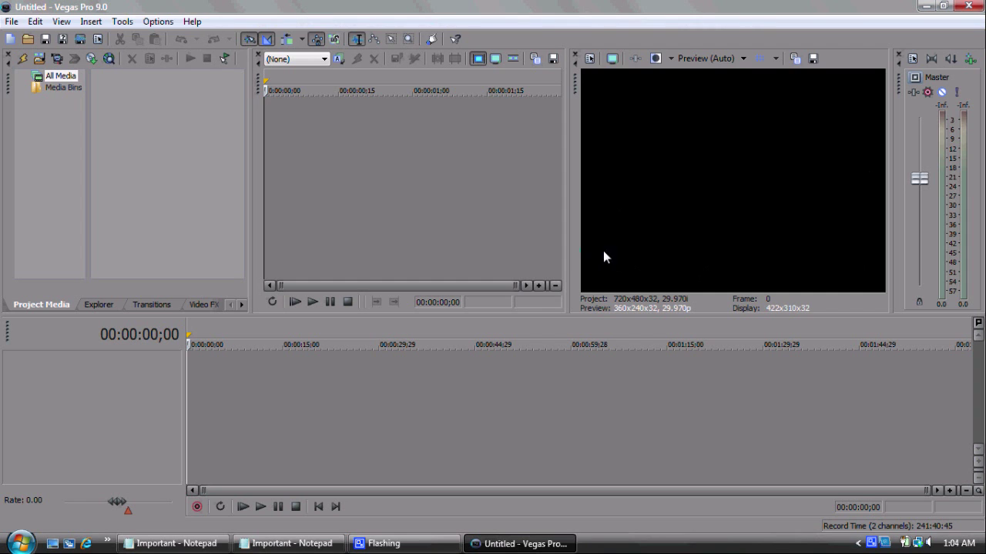
{"action": "left_click", "coordinate": [255, 2]}
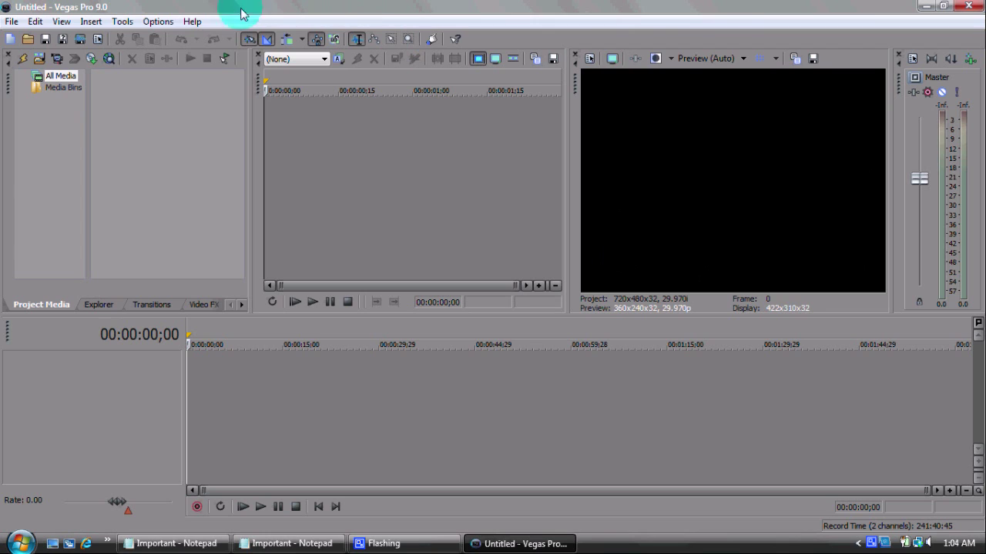
{"action": "key", "text": "space"}
{"action": "key", "text": "space"}
{"action": "left_click", "coordinate": [317, 510]}
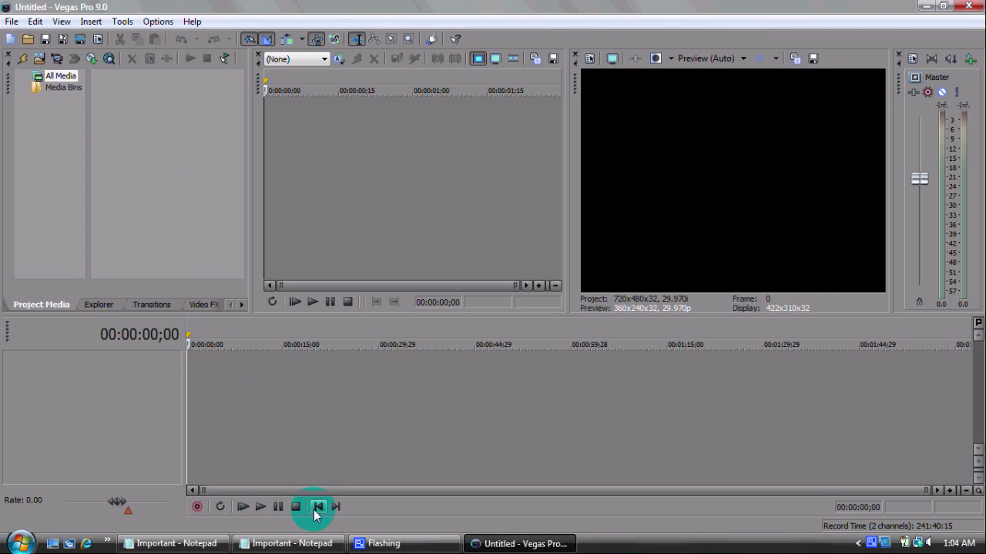
{"action": "left_click", "coordinate": [261, 508]}
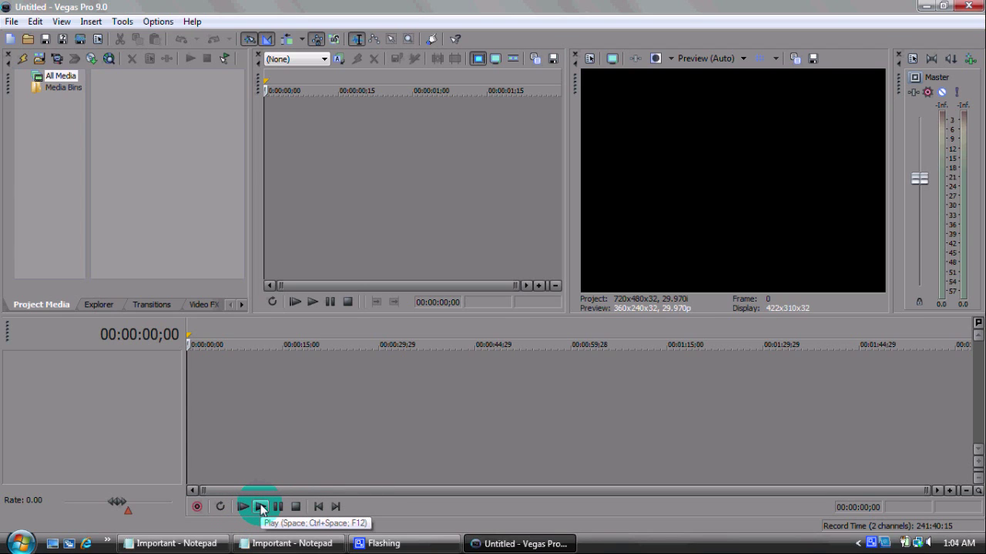